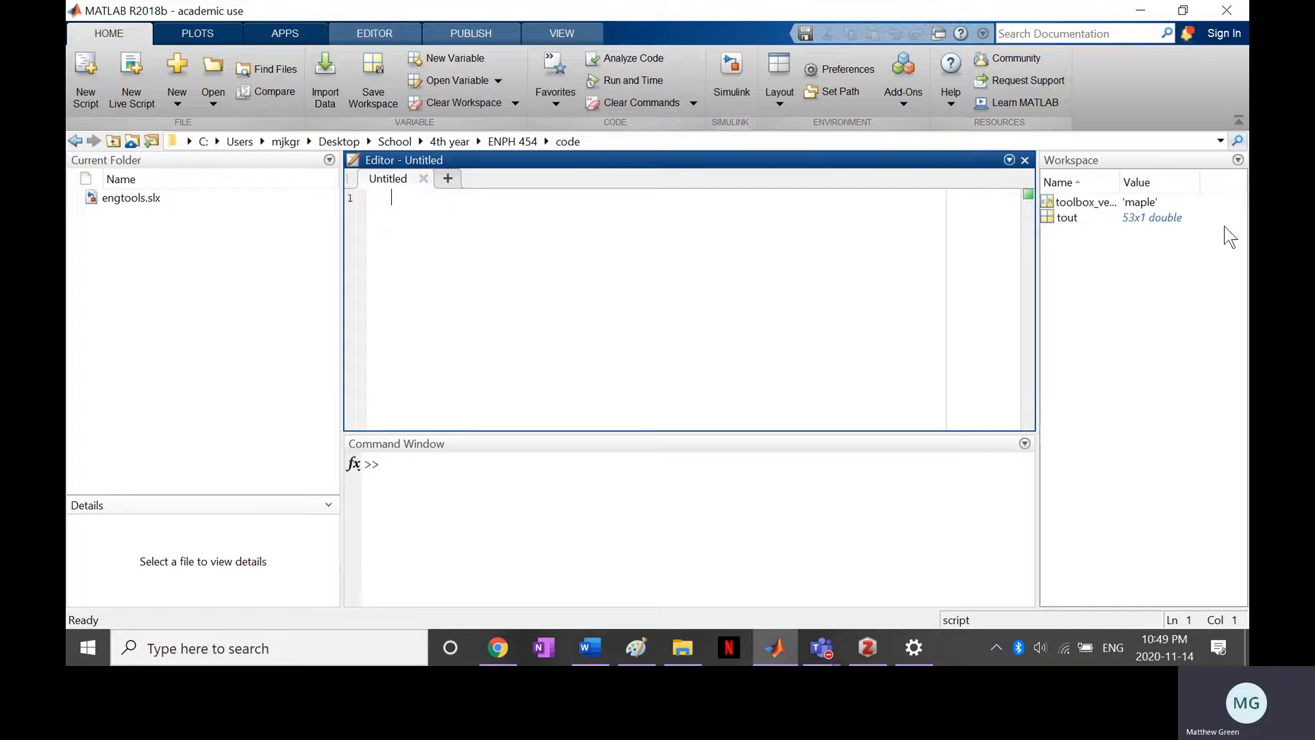
Launch Simulink and create a new blank model, positioning its window over the main workspace
click(502, 478)
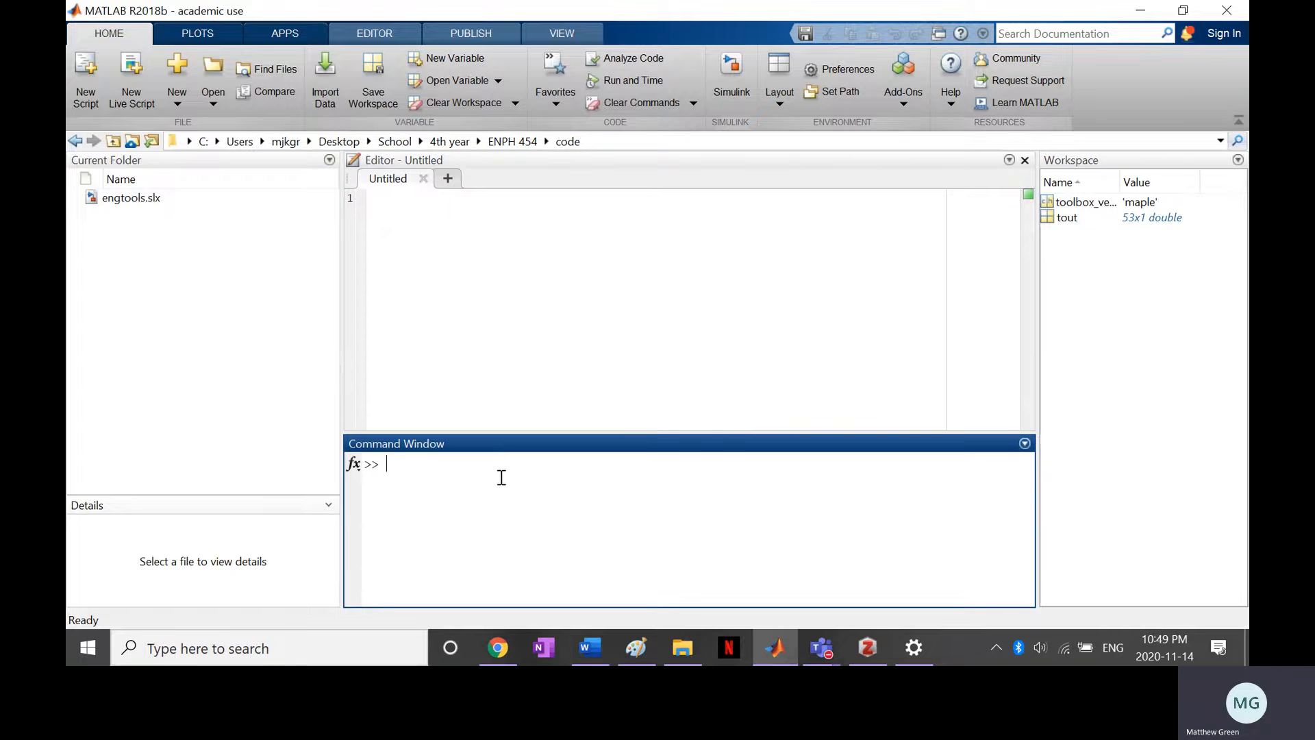
click(731, 72)
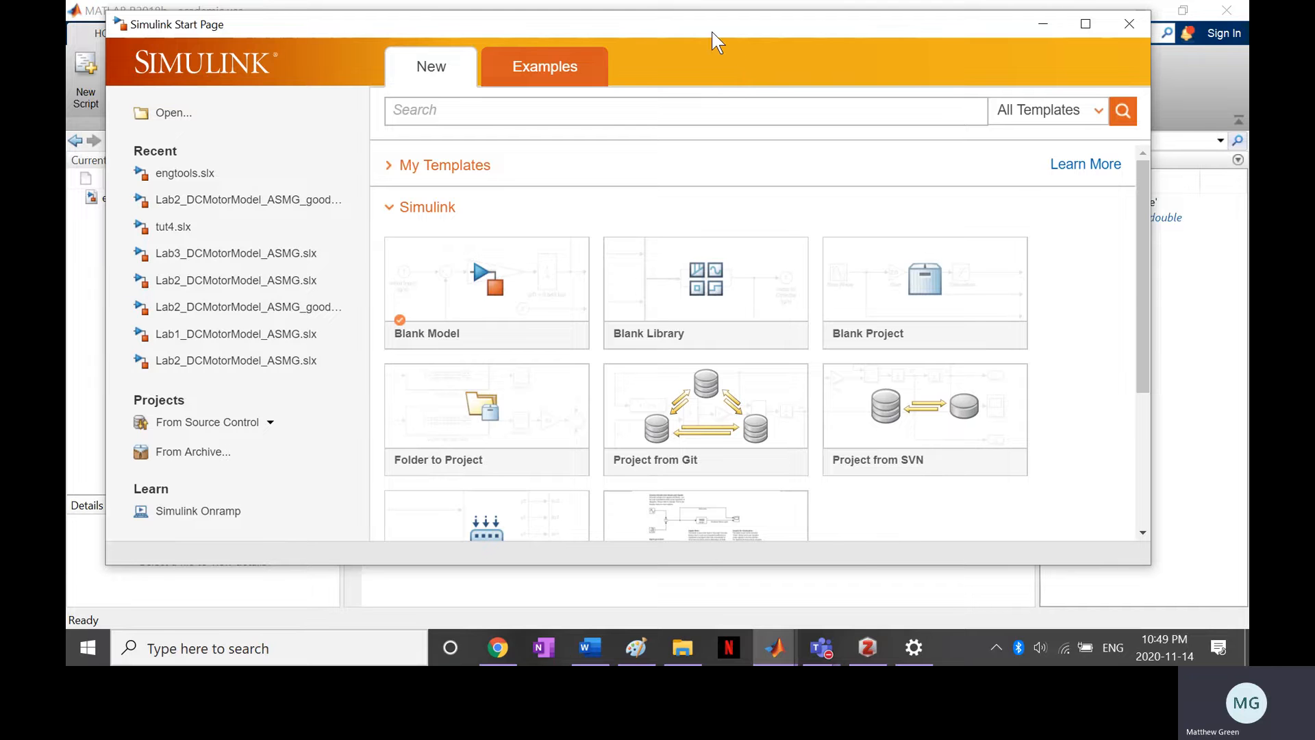
mouse_move(712, 32)
mouse_down()
mouse_move(689, 27)
mouse_move(775, 43)
mouse_move(726, 45)
mouse_move(722, 32)
mouse_up()
scroll(832, 270, down, 3)
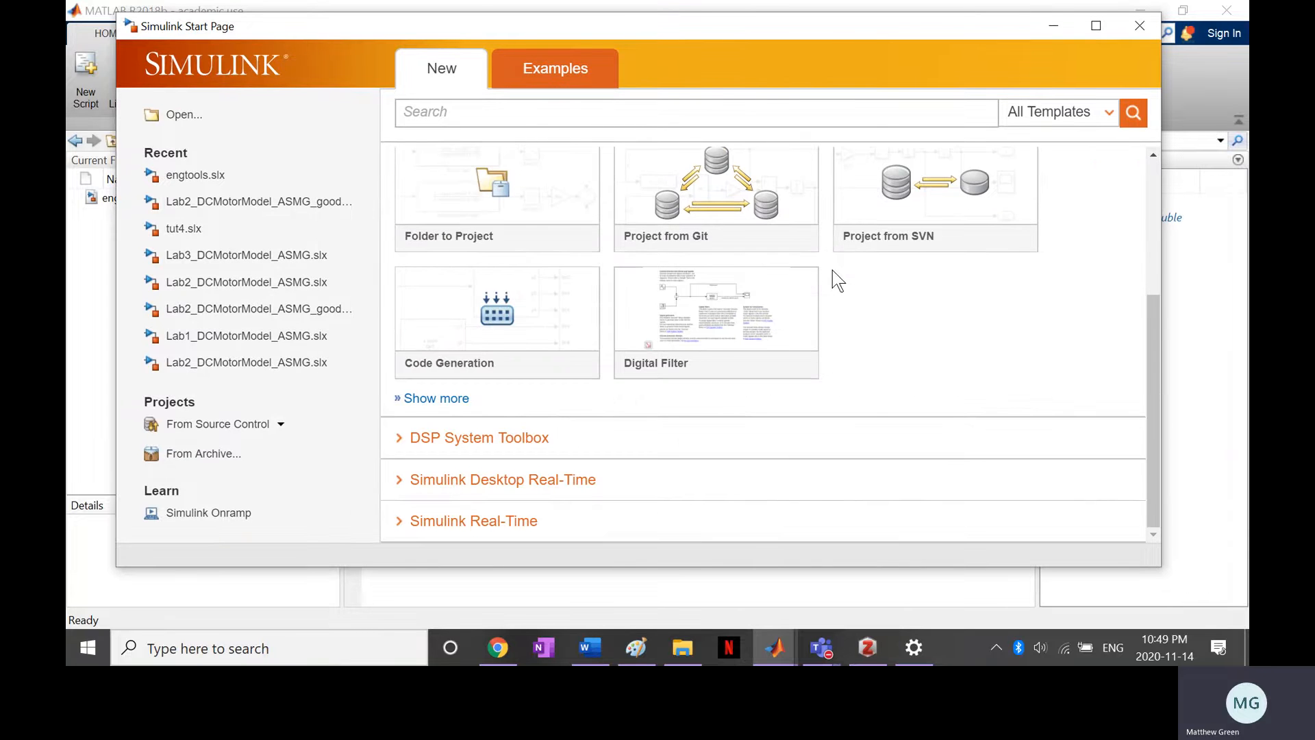
scroll(832, 270, up, 3)
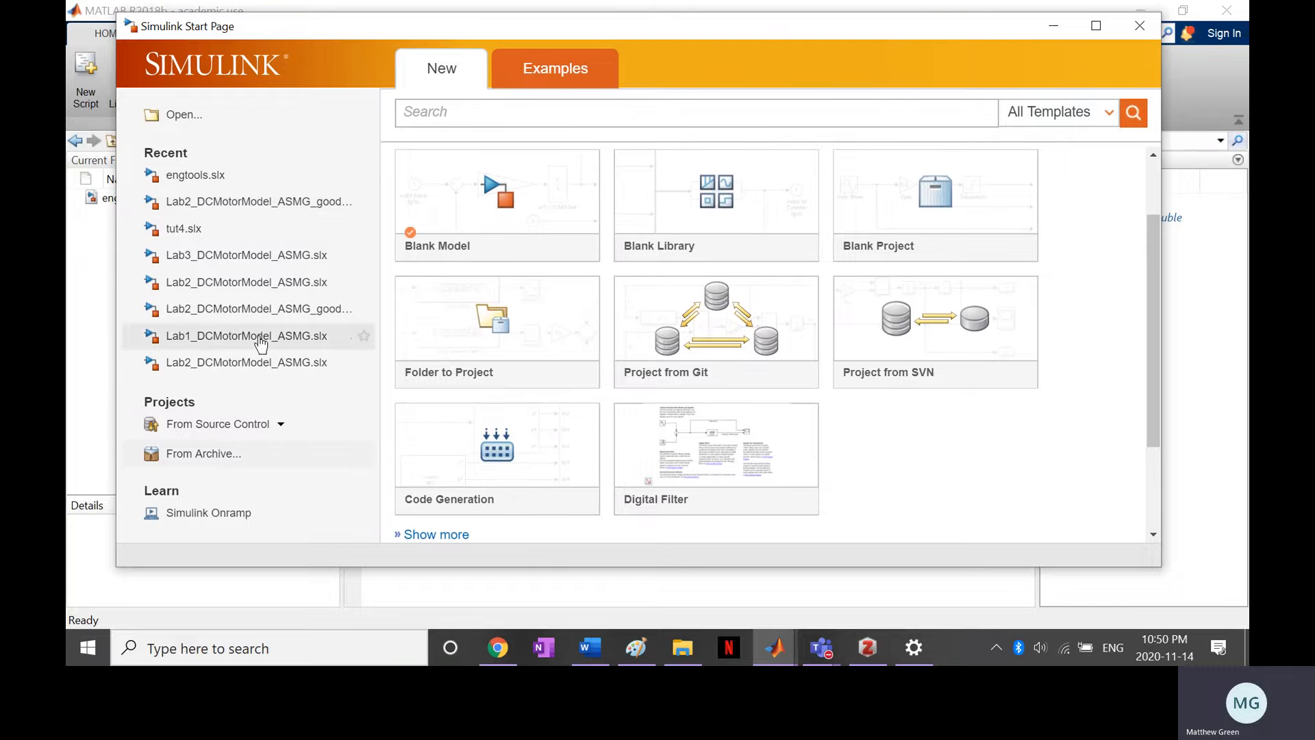
click(508, 203)
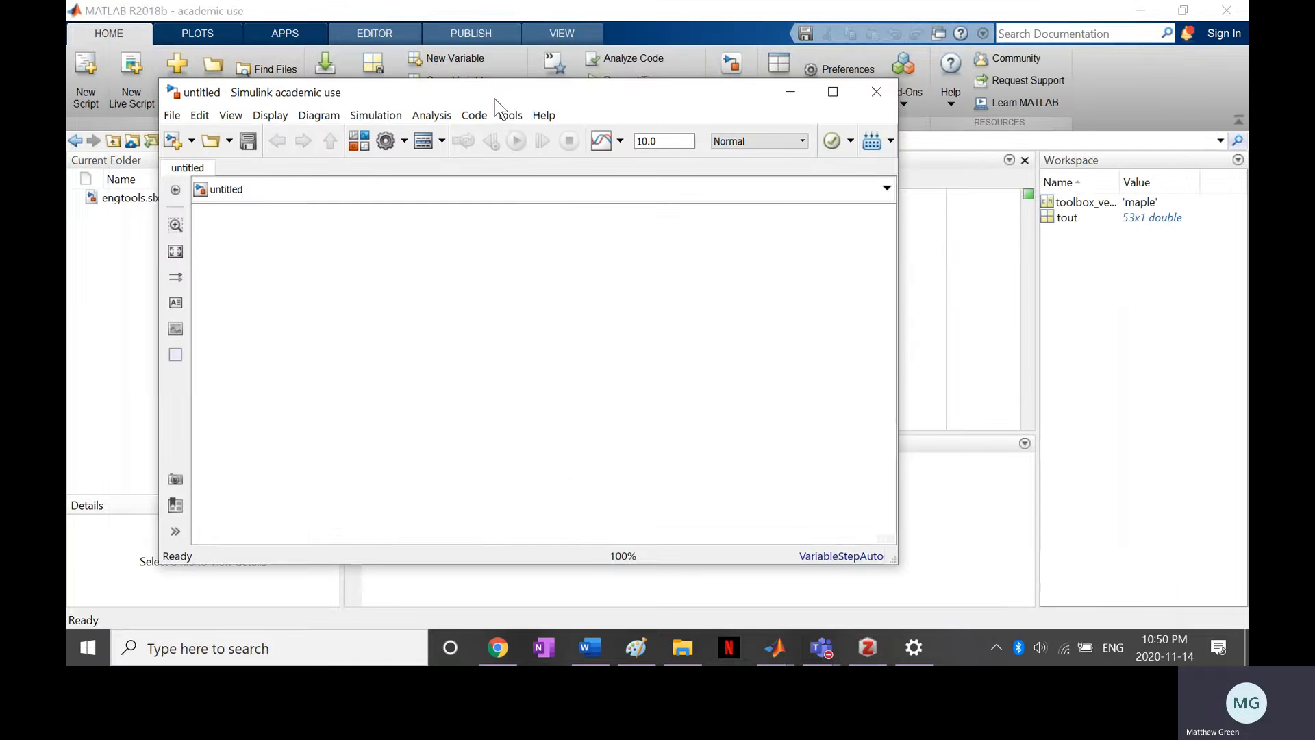
drag(495, 97, 608, 74)
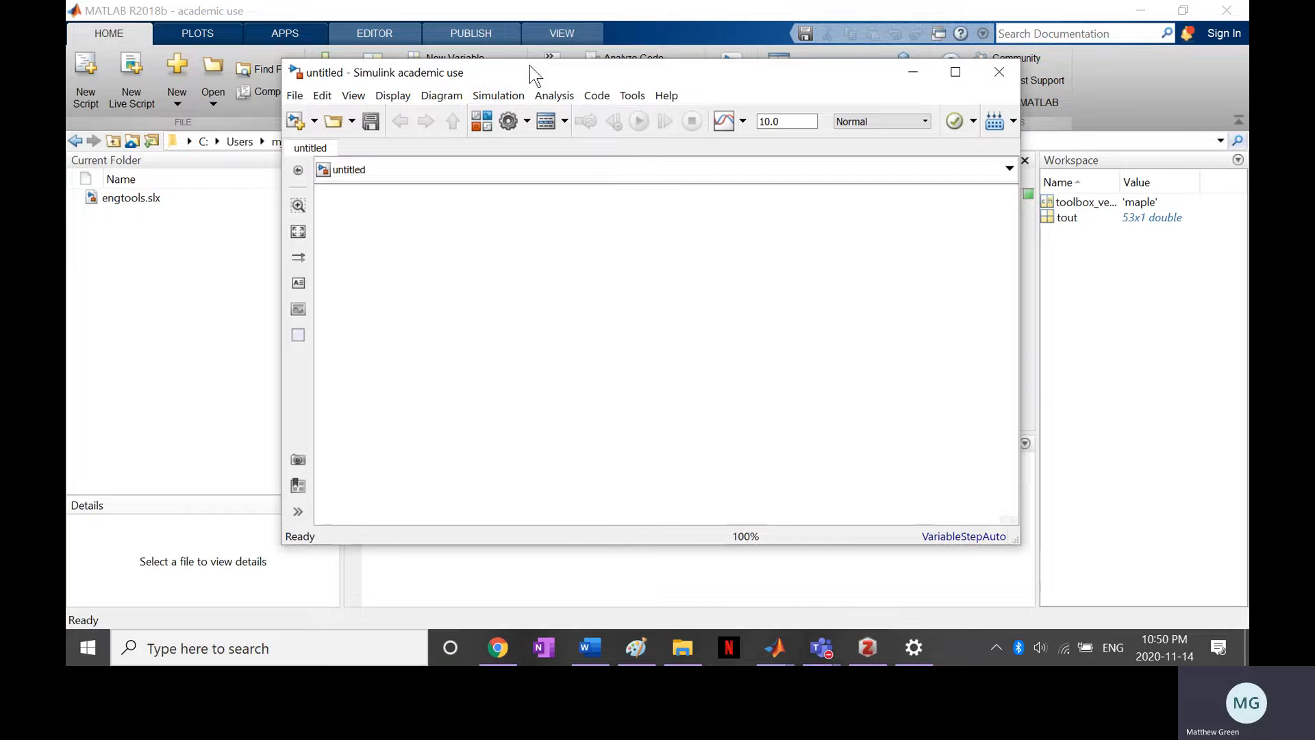
drag(529, 72, 438, 71)
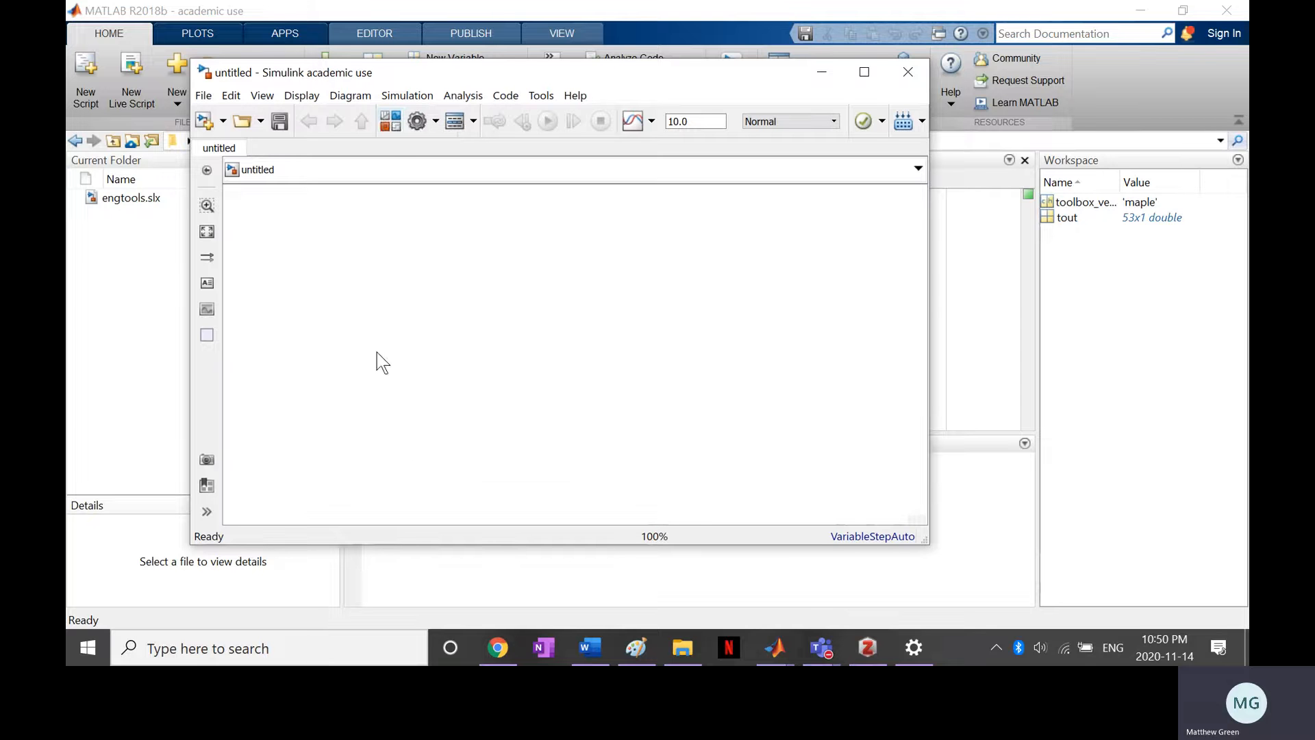
Open the Simulink Library Browser and arrange it beside the blank model window
click(392, 126)
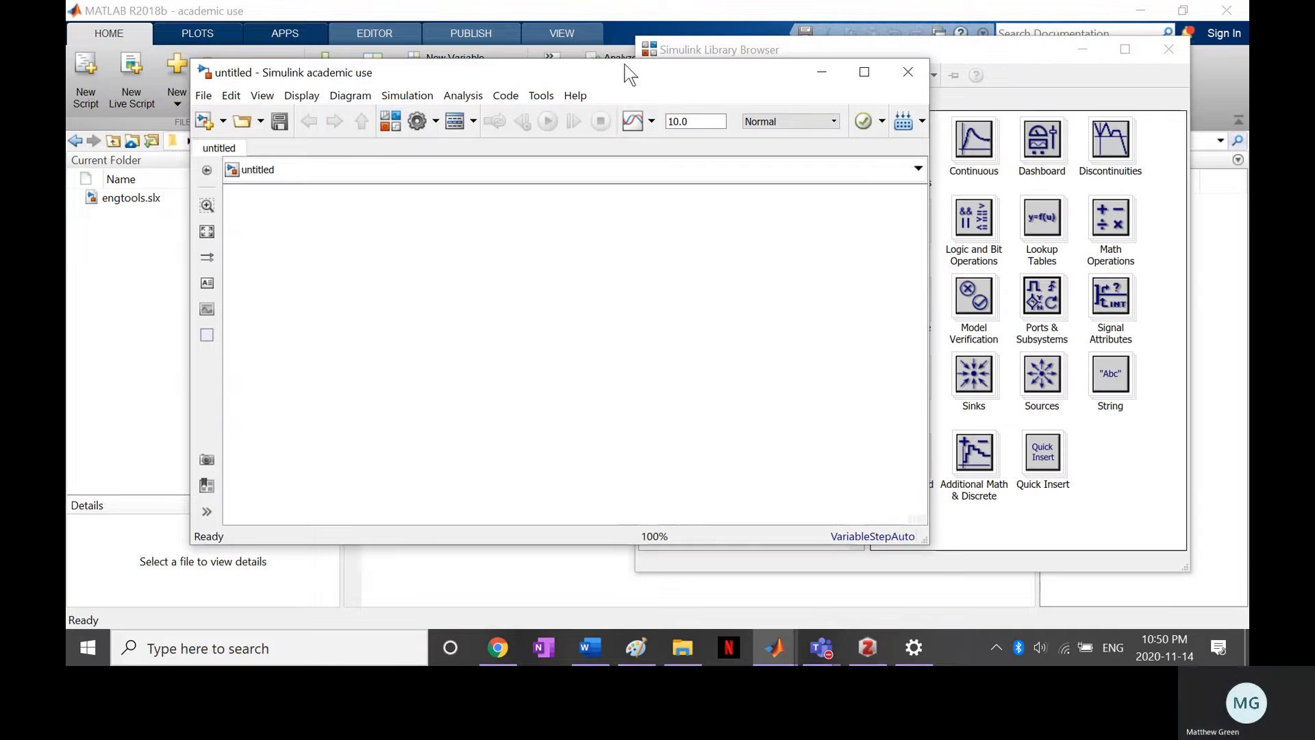
drag(615, 67, 547, 61)
drag(875, 47, 944, 46)
Add a Step source block on the left side of the blank model canvas
double_click(229, 273)
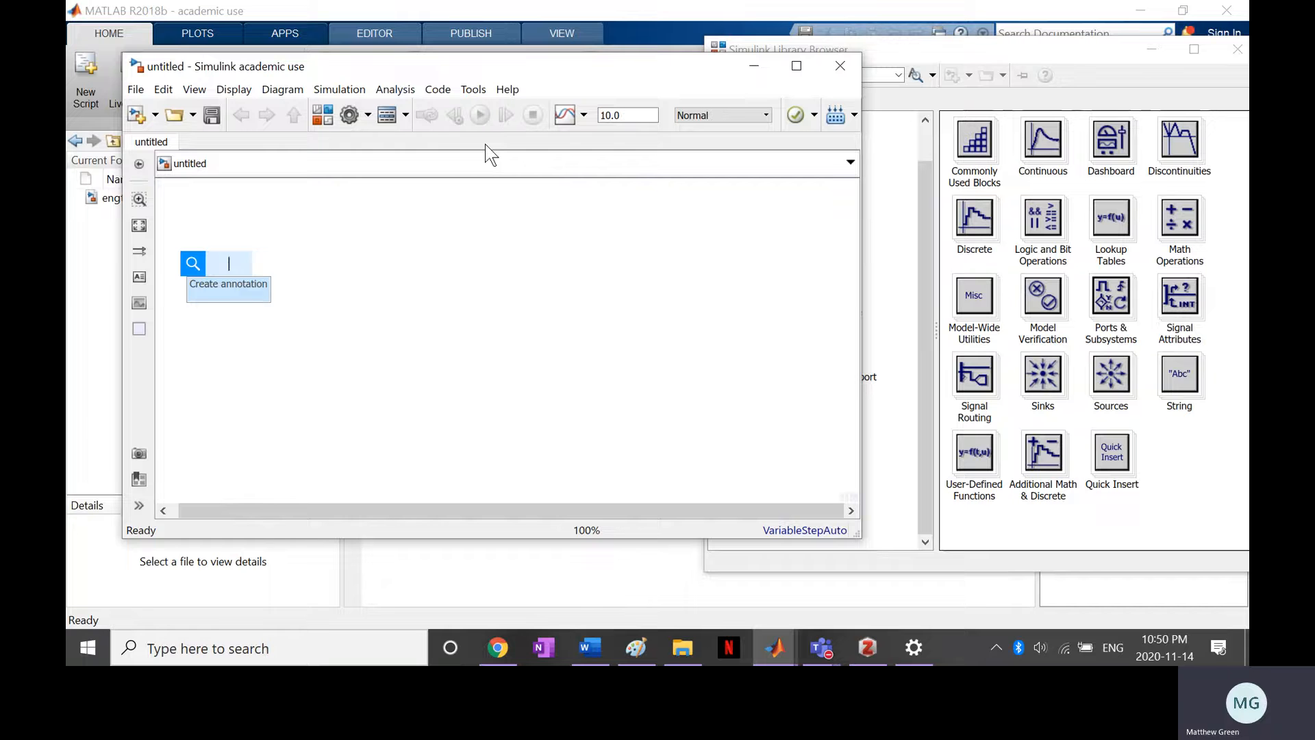
text(st)
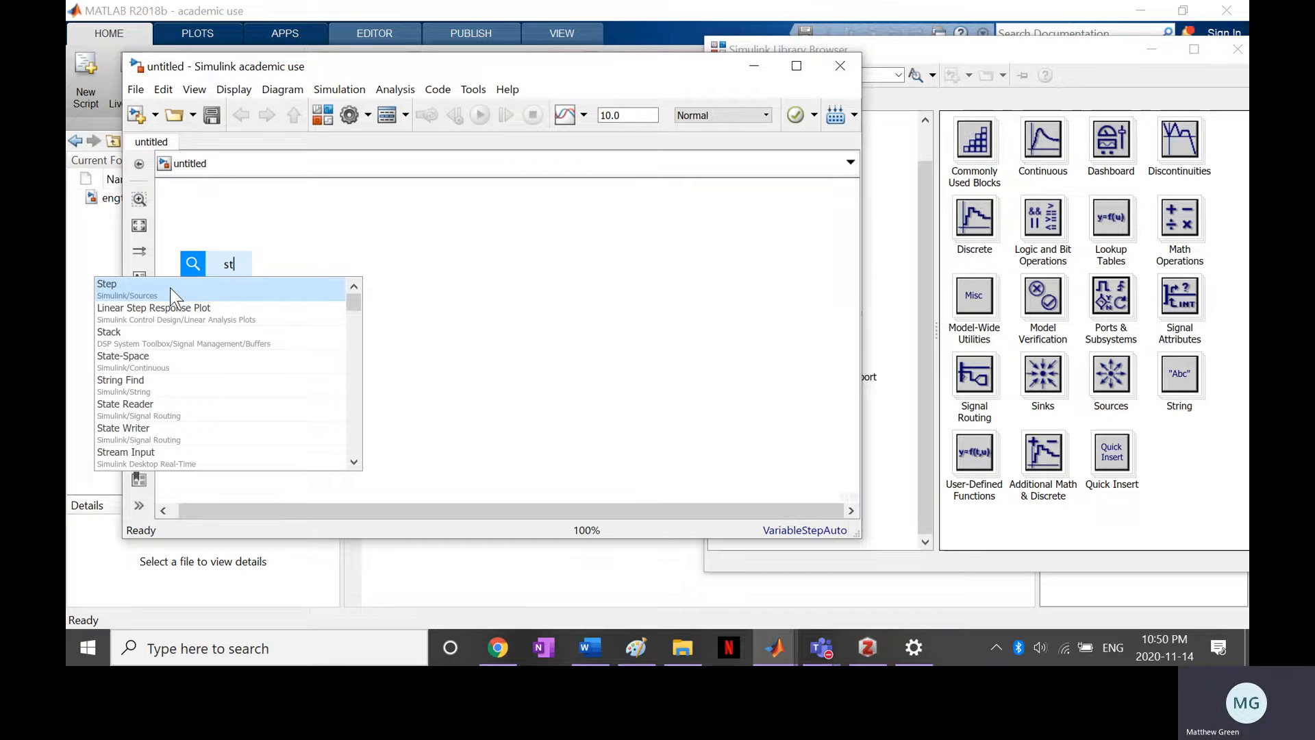
click(137, 299)
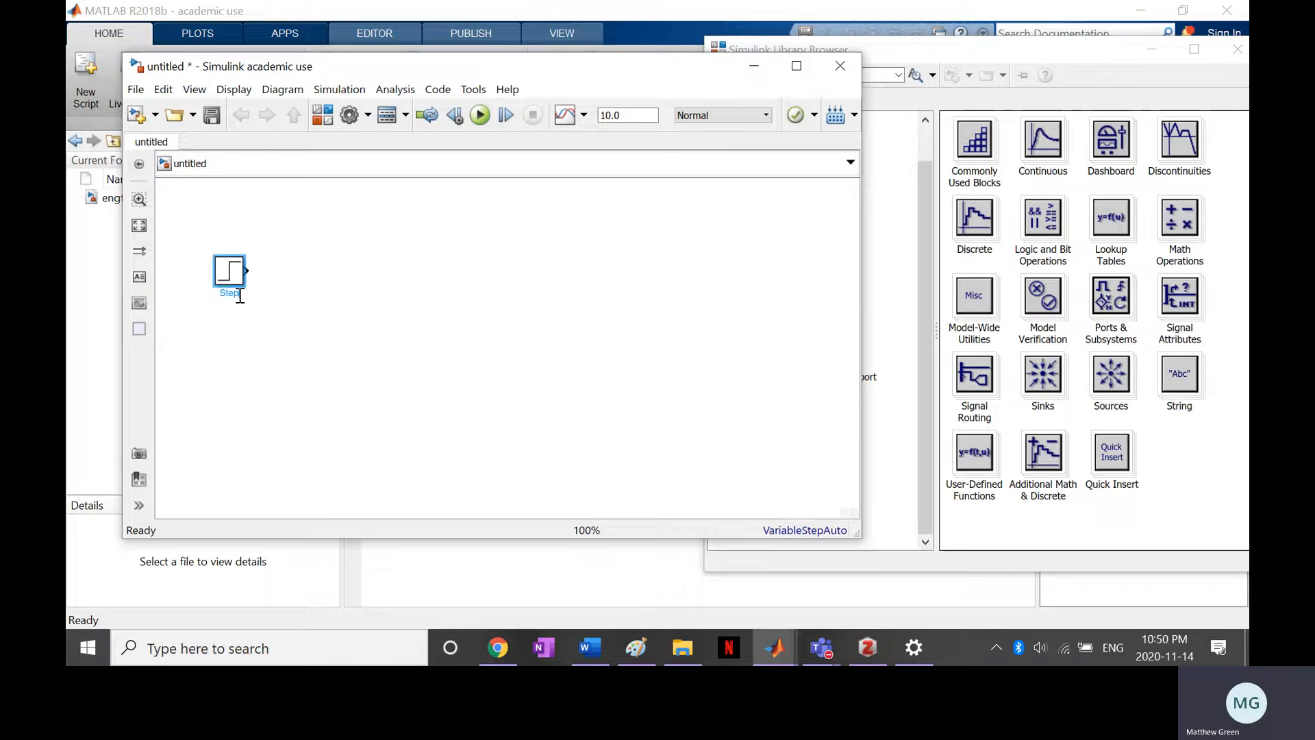
click(302, 317)
Add a Simulink Sinks Scope block with 2 input ports, aligning its upper port with the Step block's output
double_click(500, 269)
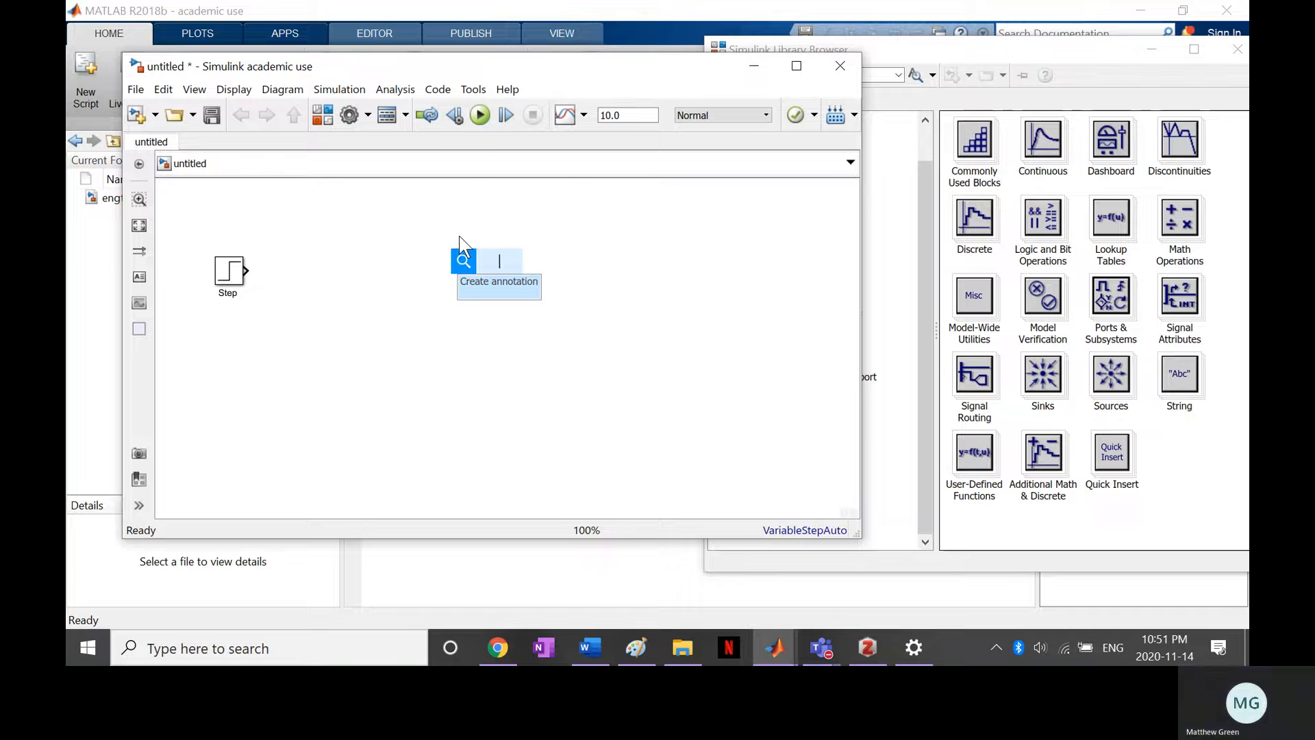
text(scop)
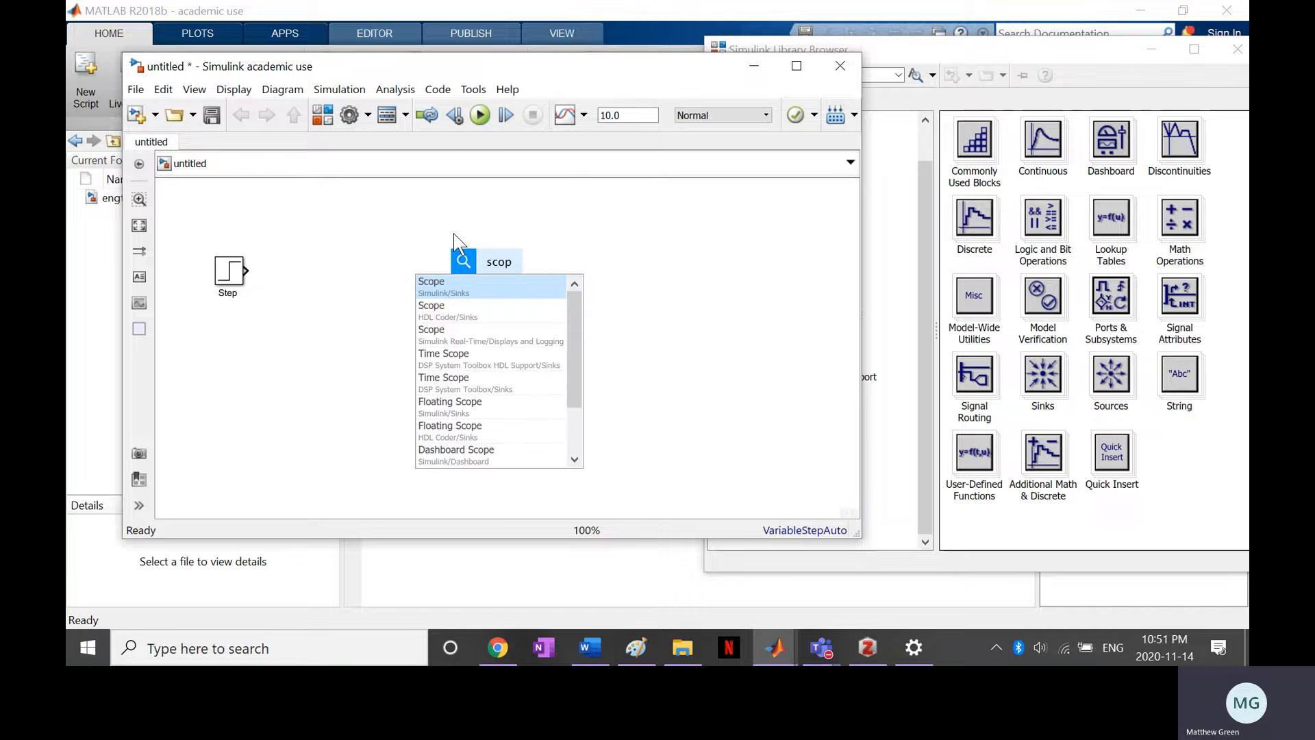
click(460, 286)
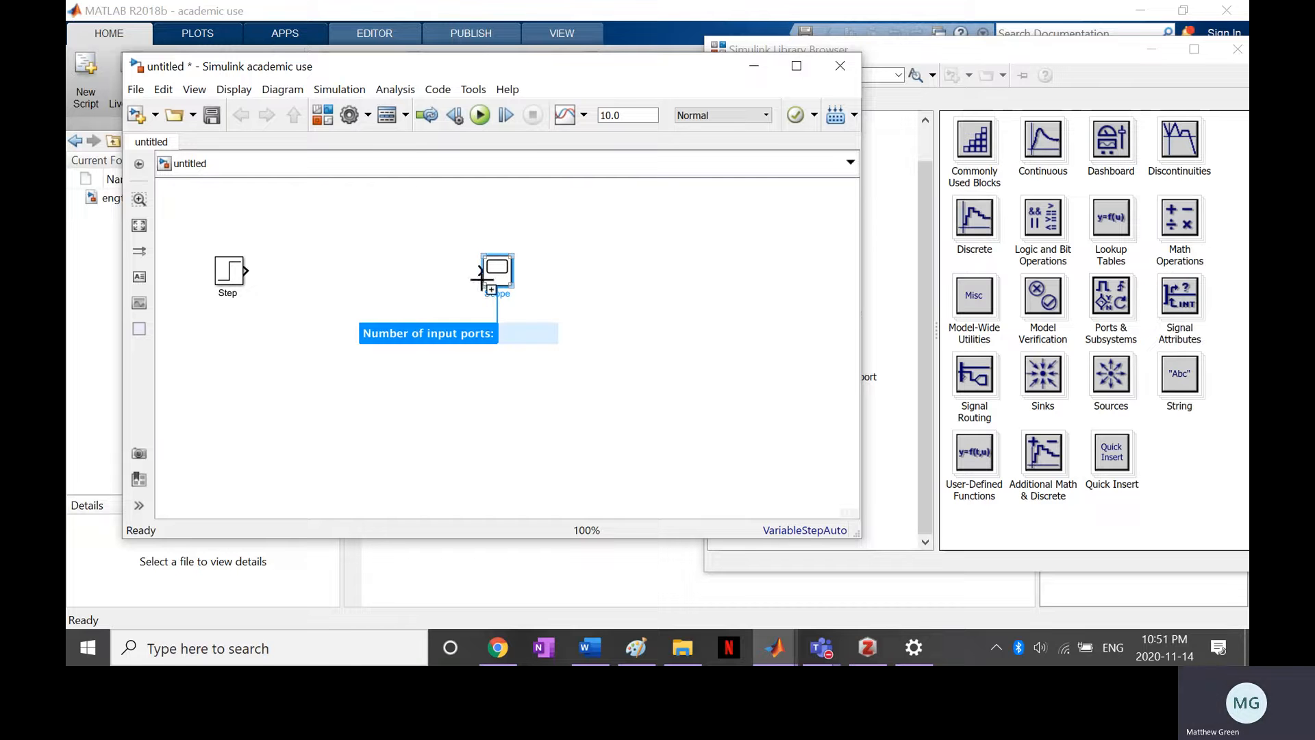
text(2)
key(Return)
drag(488, 291, 518, 299)
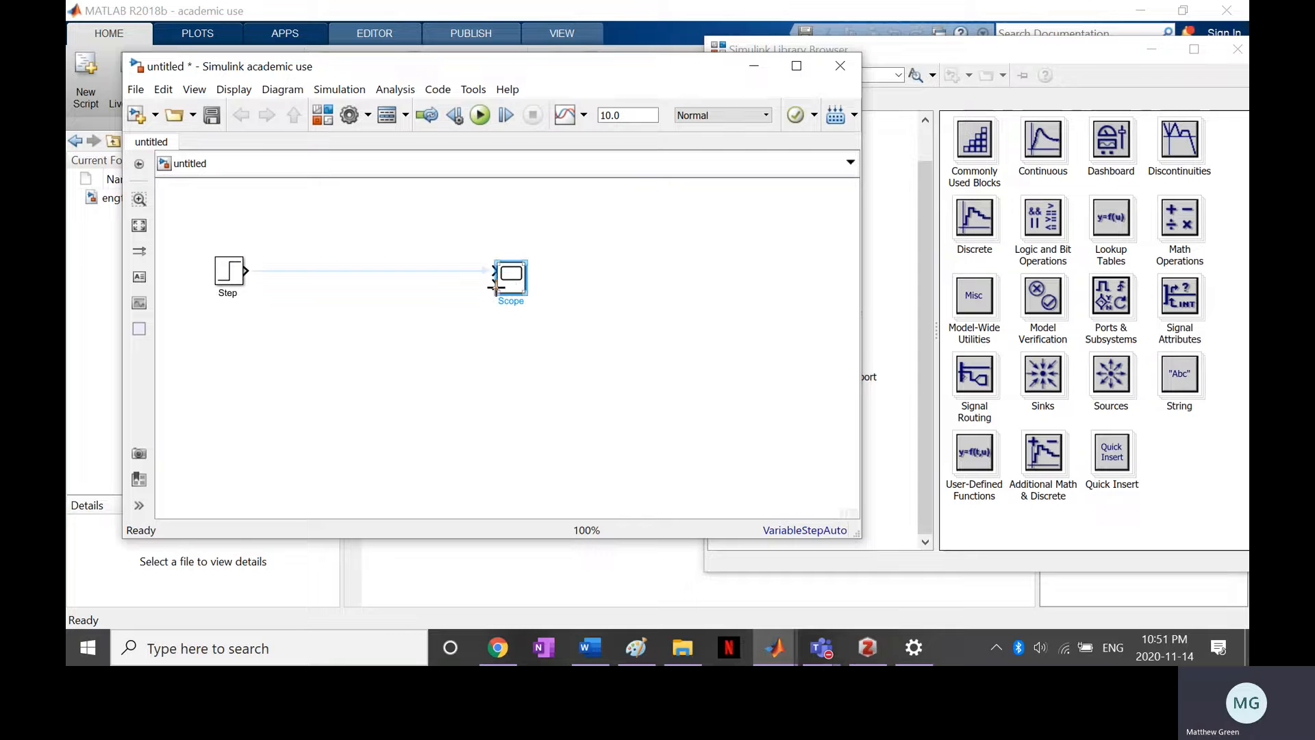
Connect the Step output to the Scope's second input and reroute the signal line below the blocks
click(494, 286)
click(253, 272)
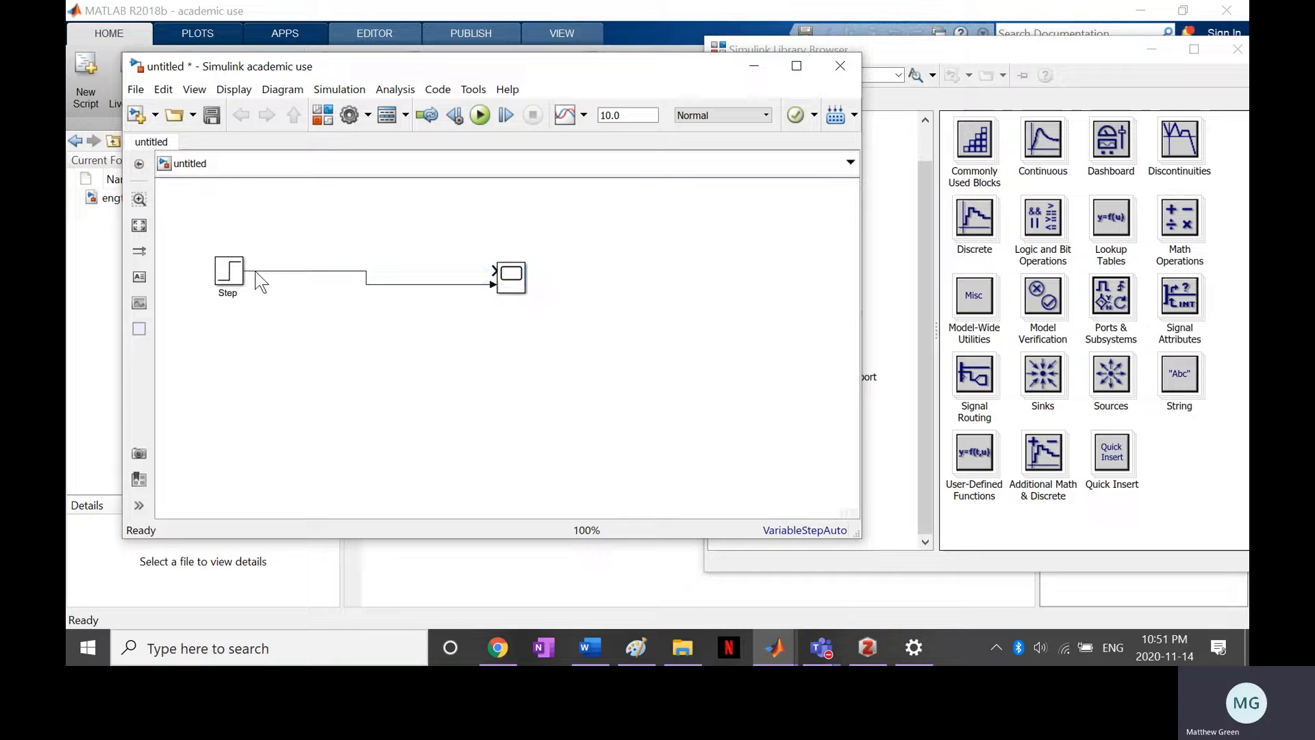
click(358, 273)
drag(357, 273, 373, 330)
drag(399, 284, 418, 330)
click(493, 235)
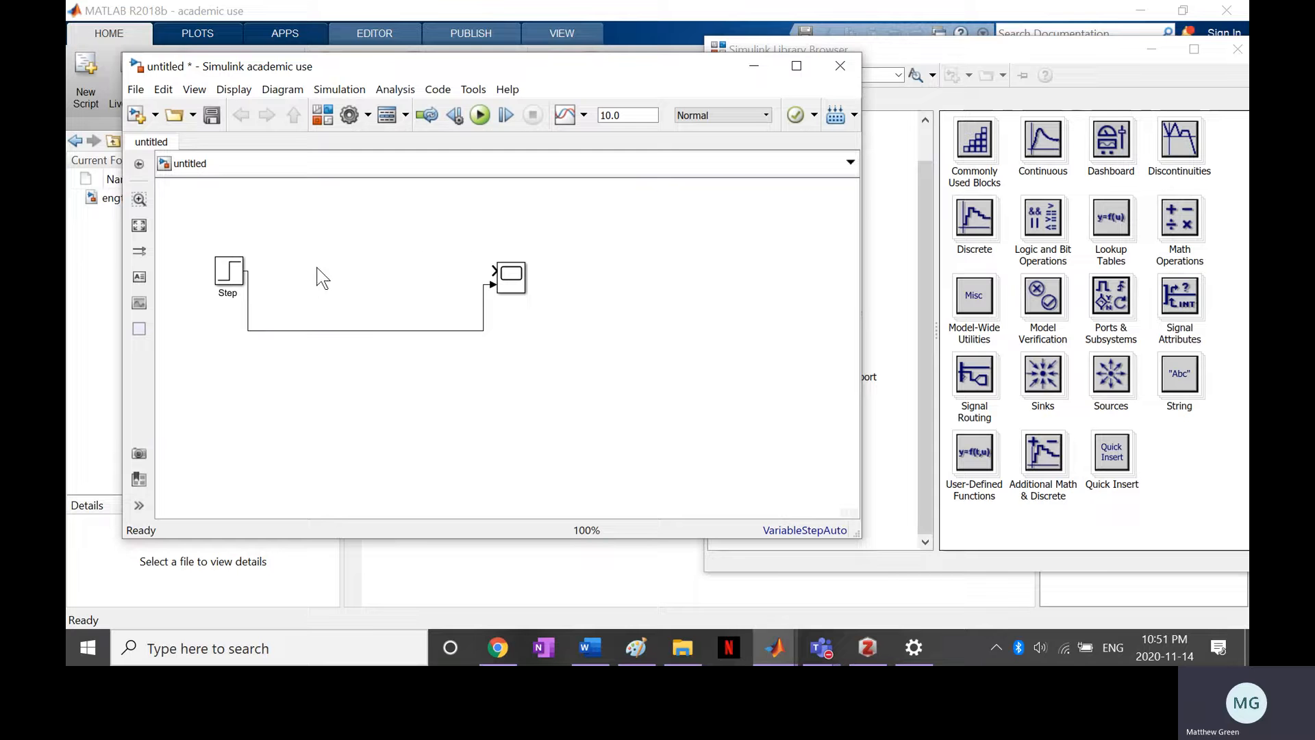
Add a continuous PID Controller block in line after the Step block and connect the Step signal to its input
double_click(277, 269)
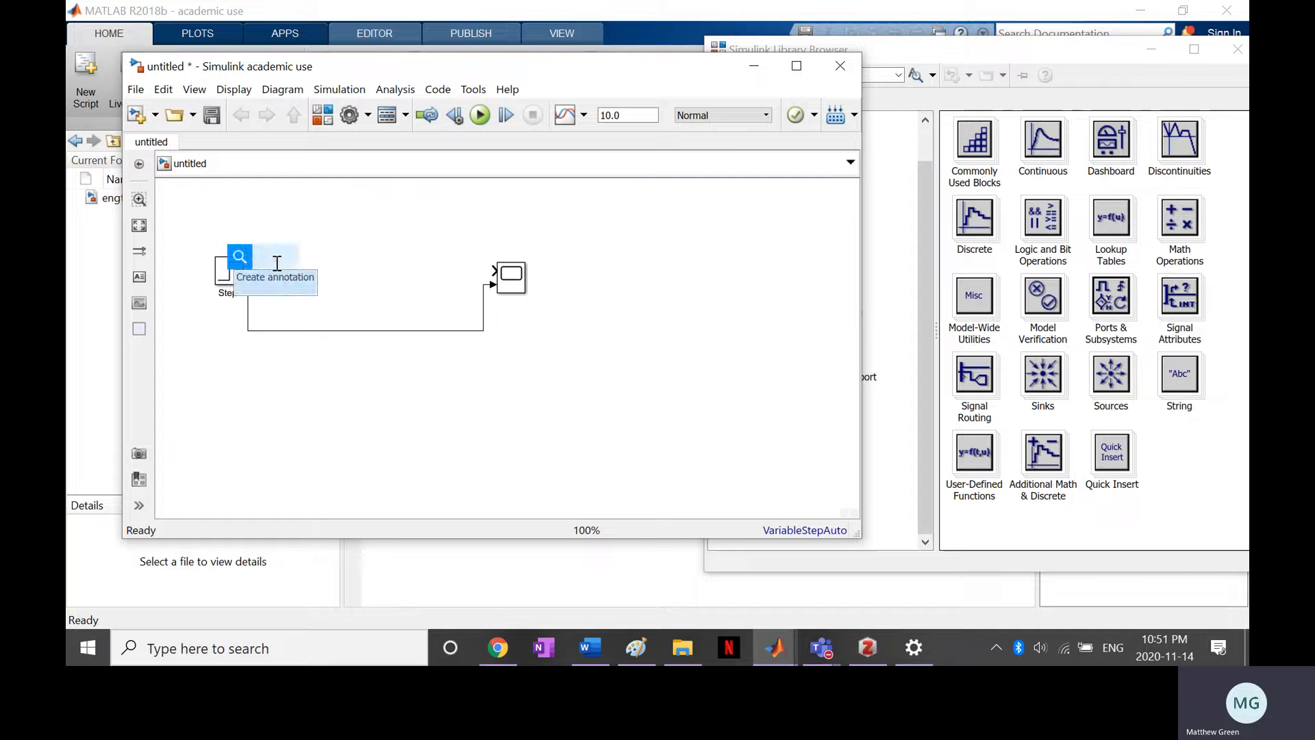
text(pid)
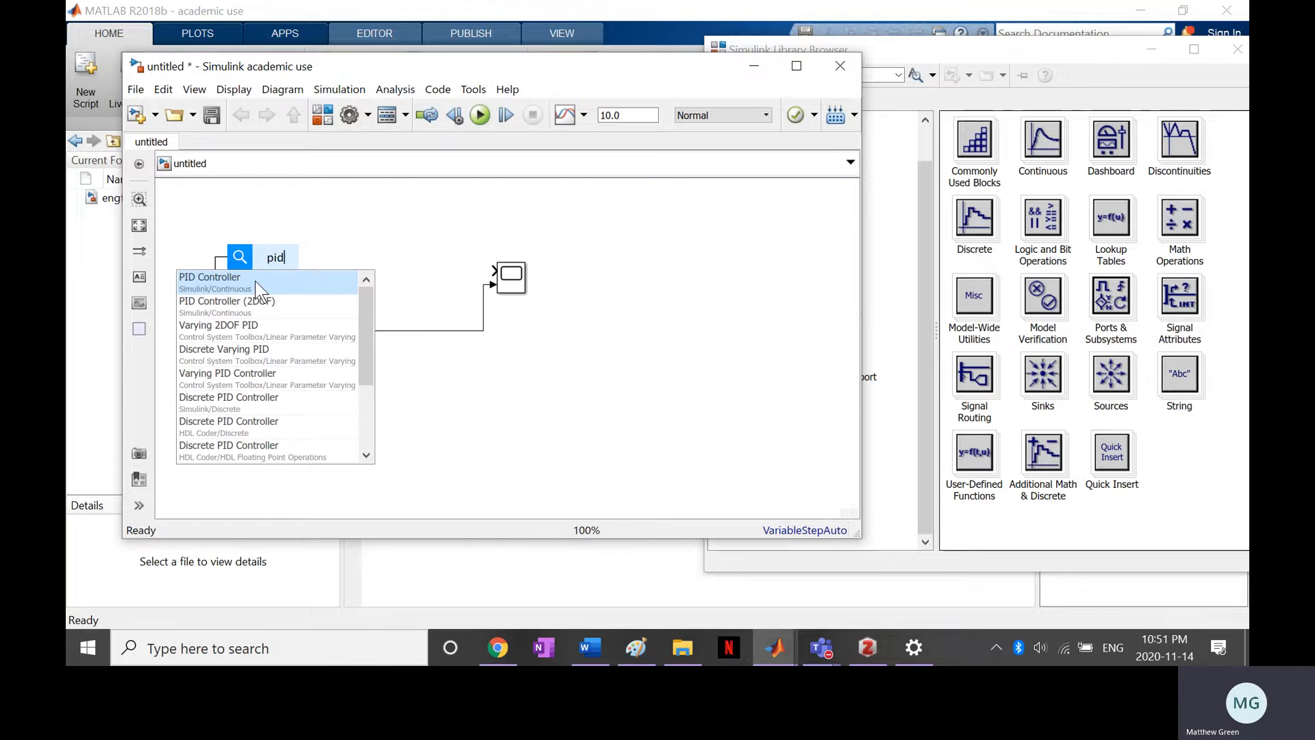
click(259, 286)
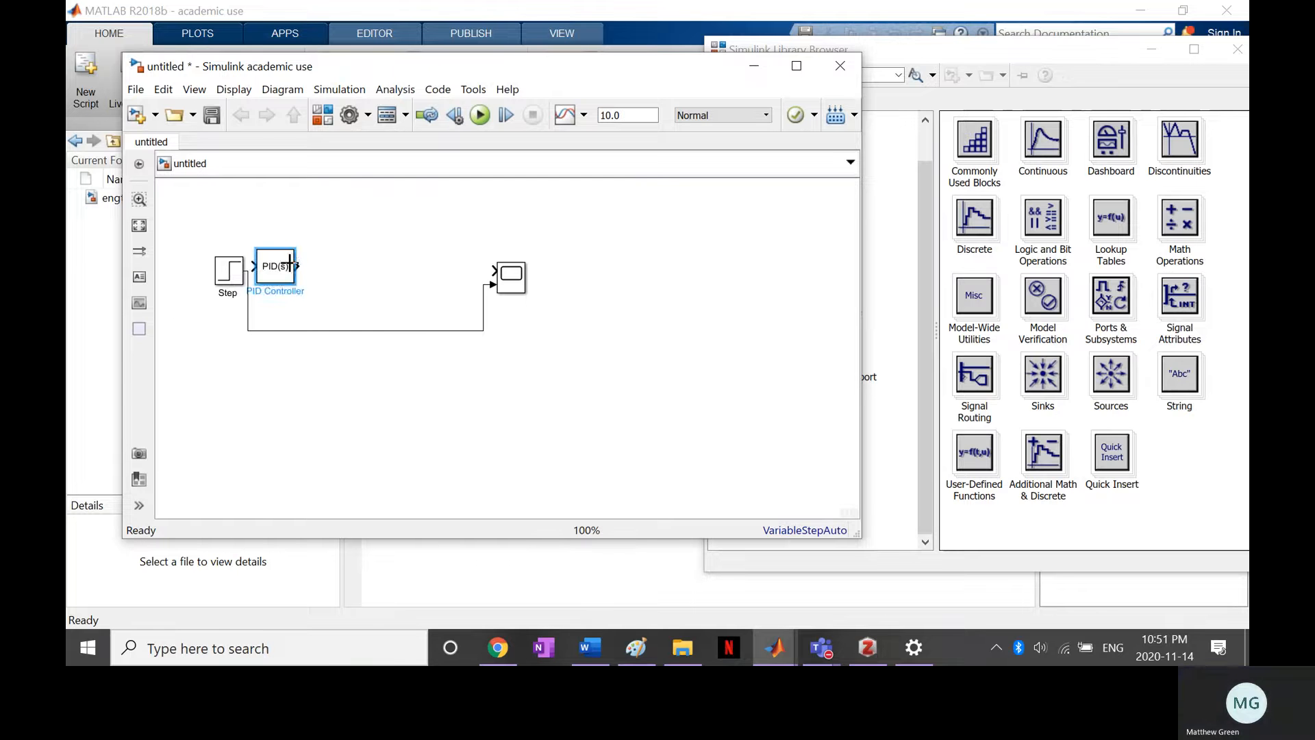
drag(287, 273, 310, 269)
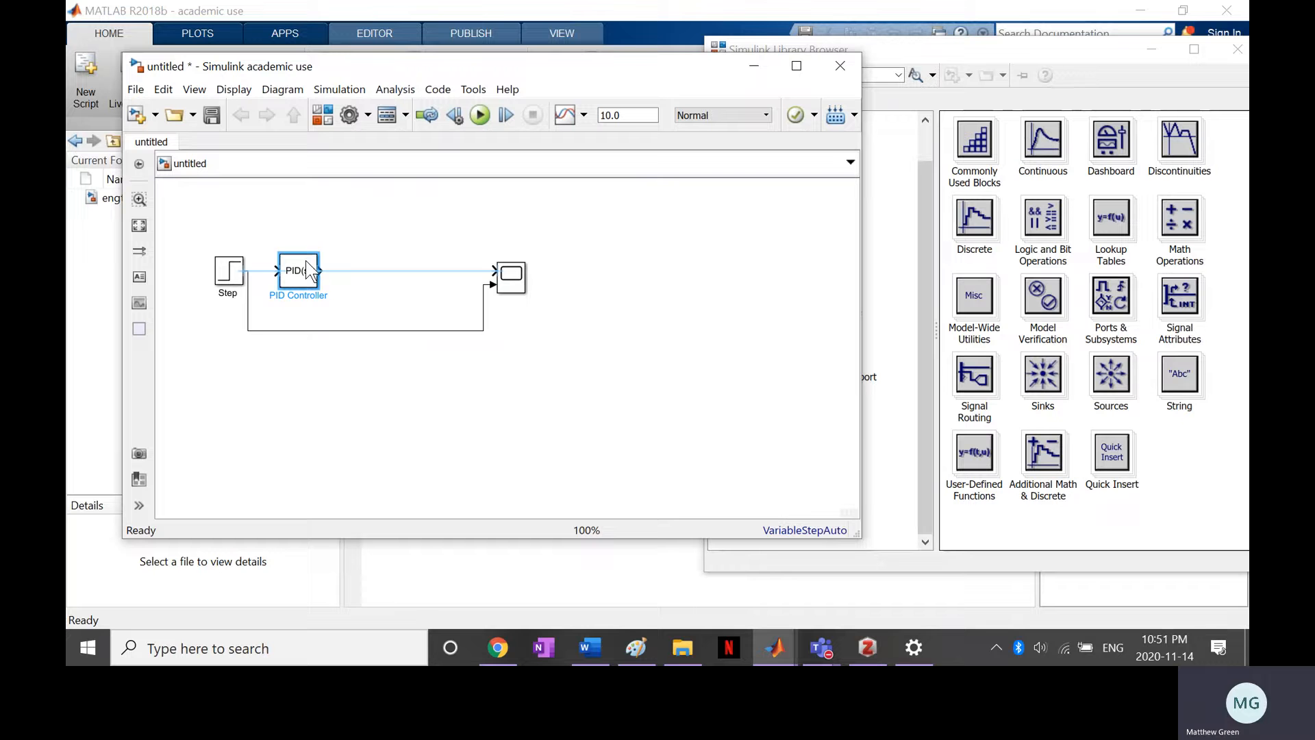
click(265, 276)
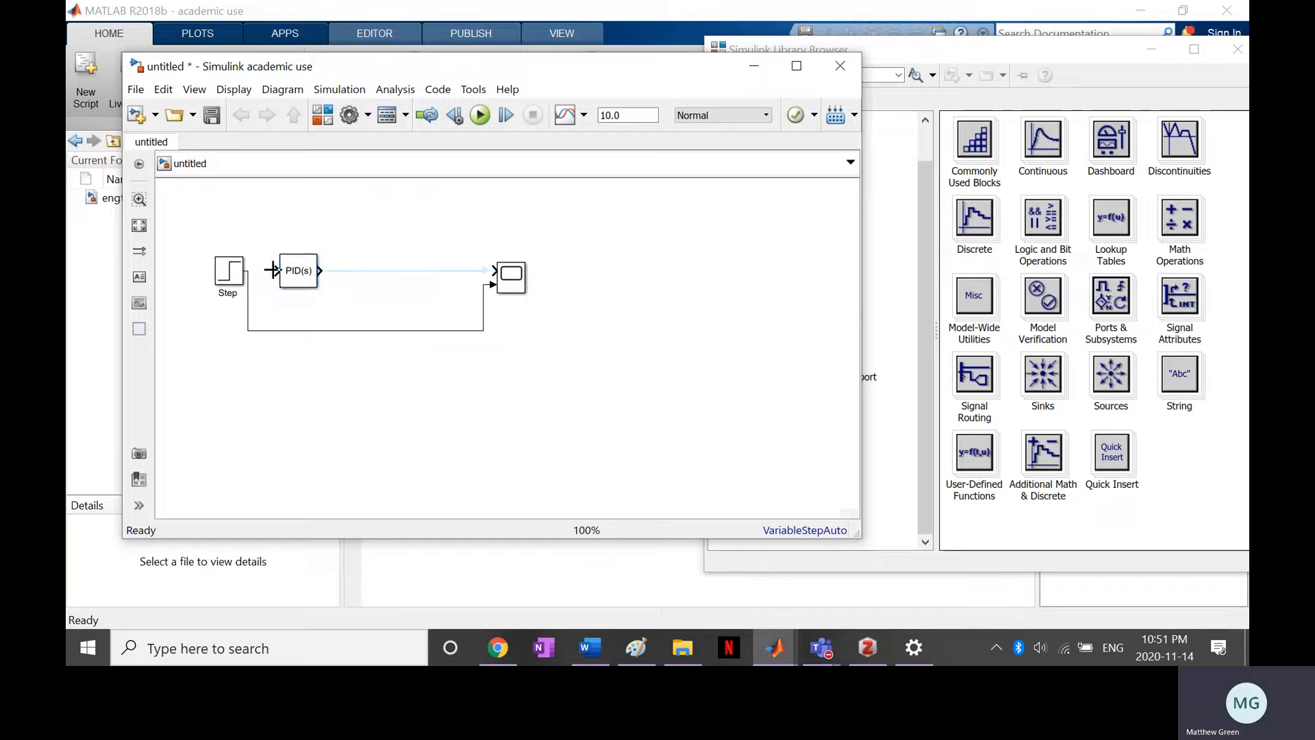
drag(272, 269, 248, 272)
Insert a Transfer Fcn block connected between the PID Controller and the Scope's first input, and move the bypass line closer to the blocks
double_click(368, 267)
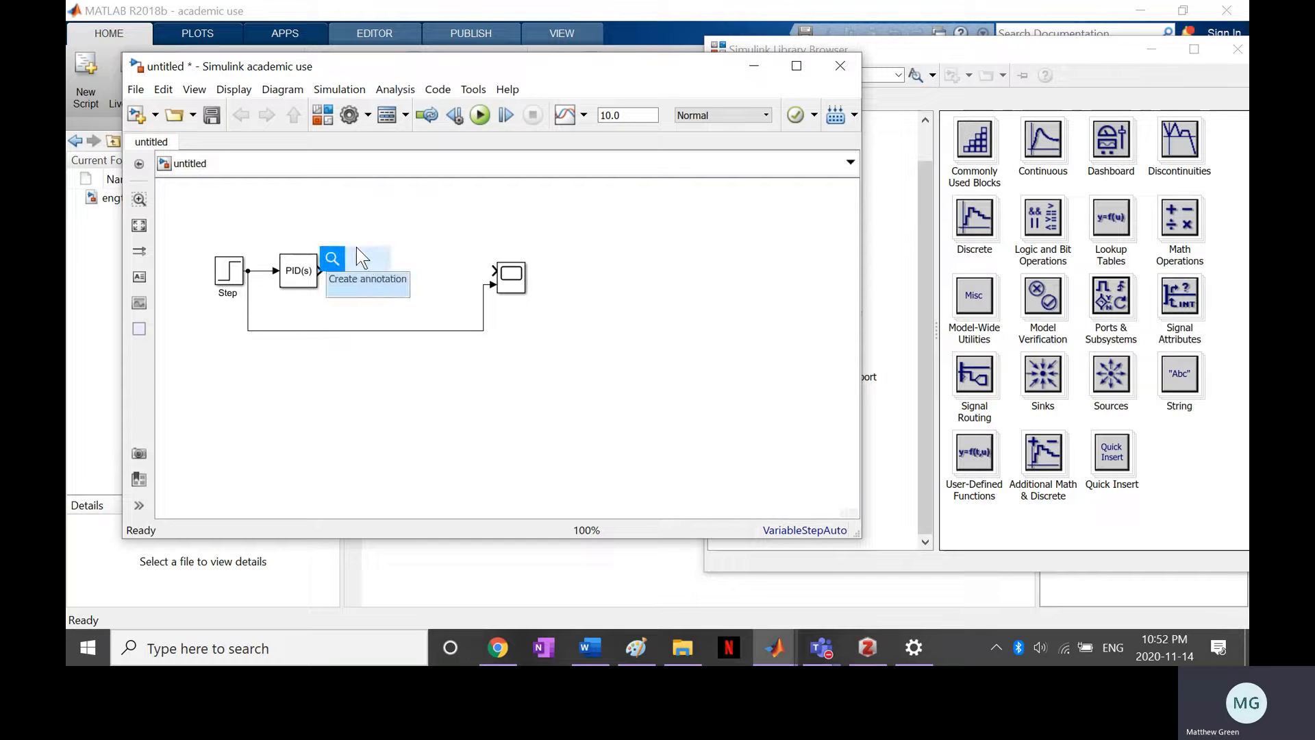
text(tr)
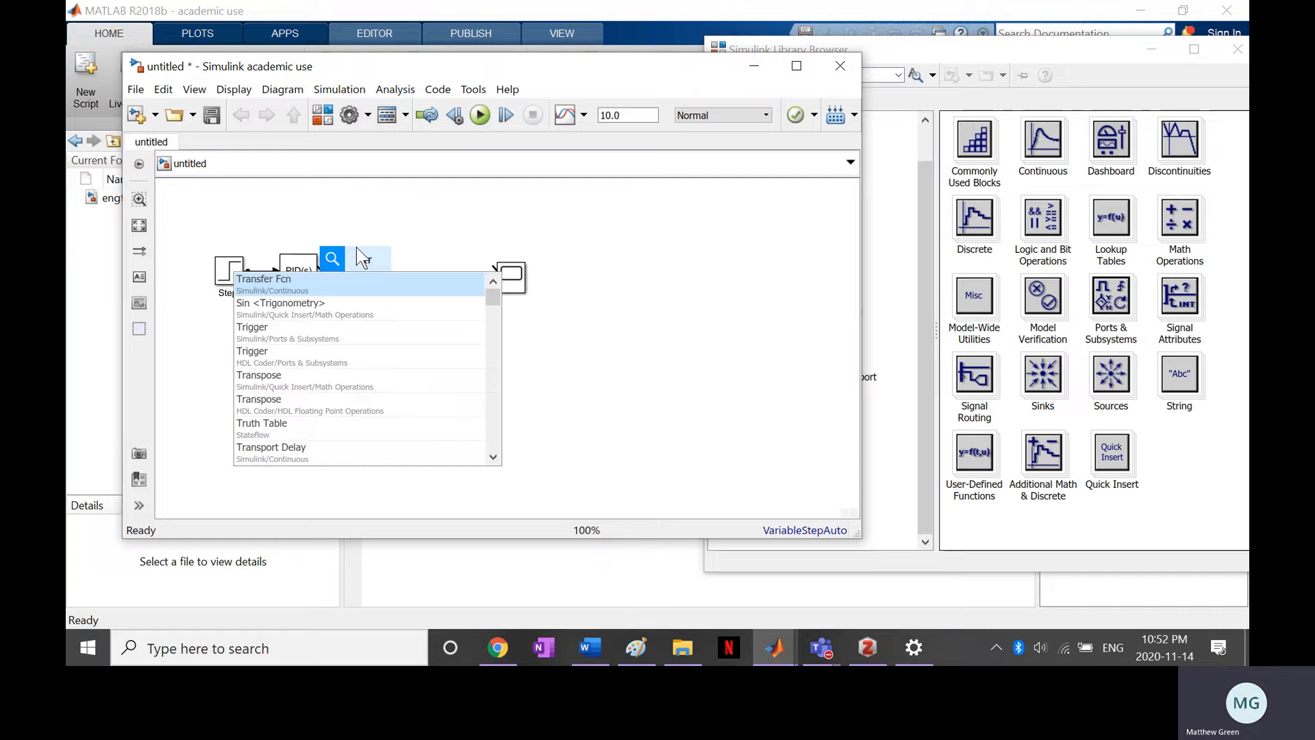
click(348, 283)
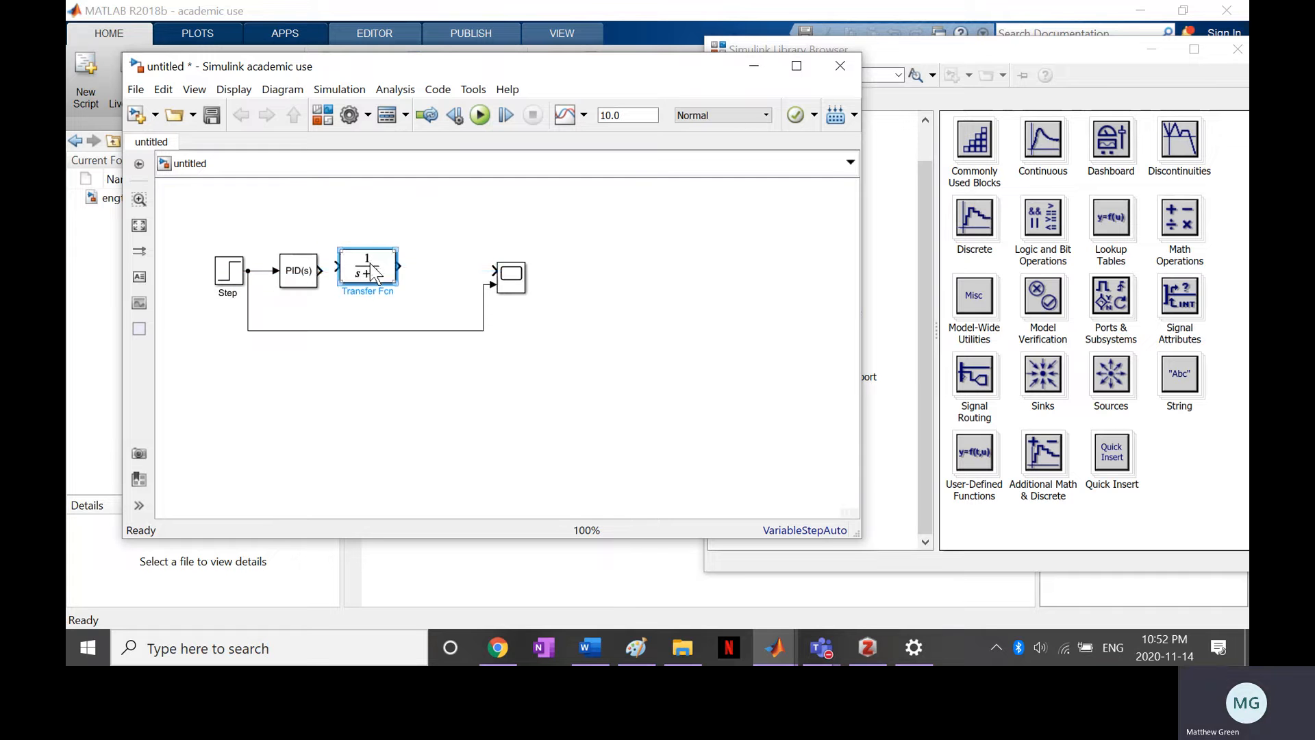
drag(378, 281, 411, 281)
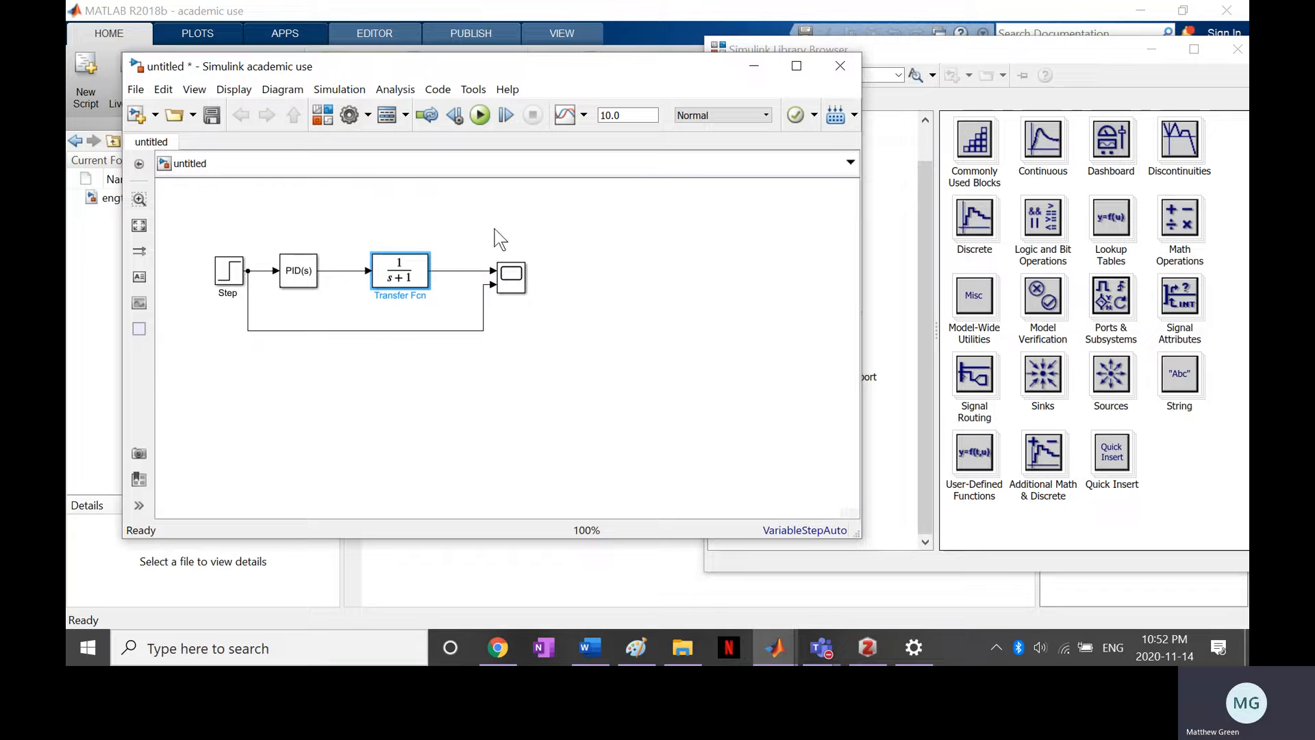
drag(365, 336, 363, 319)
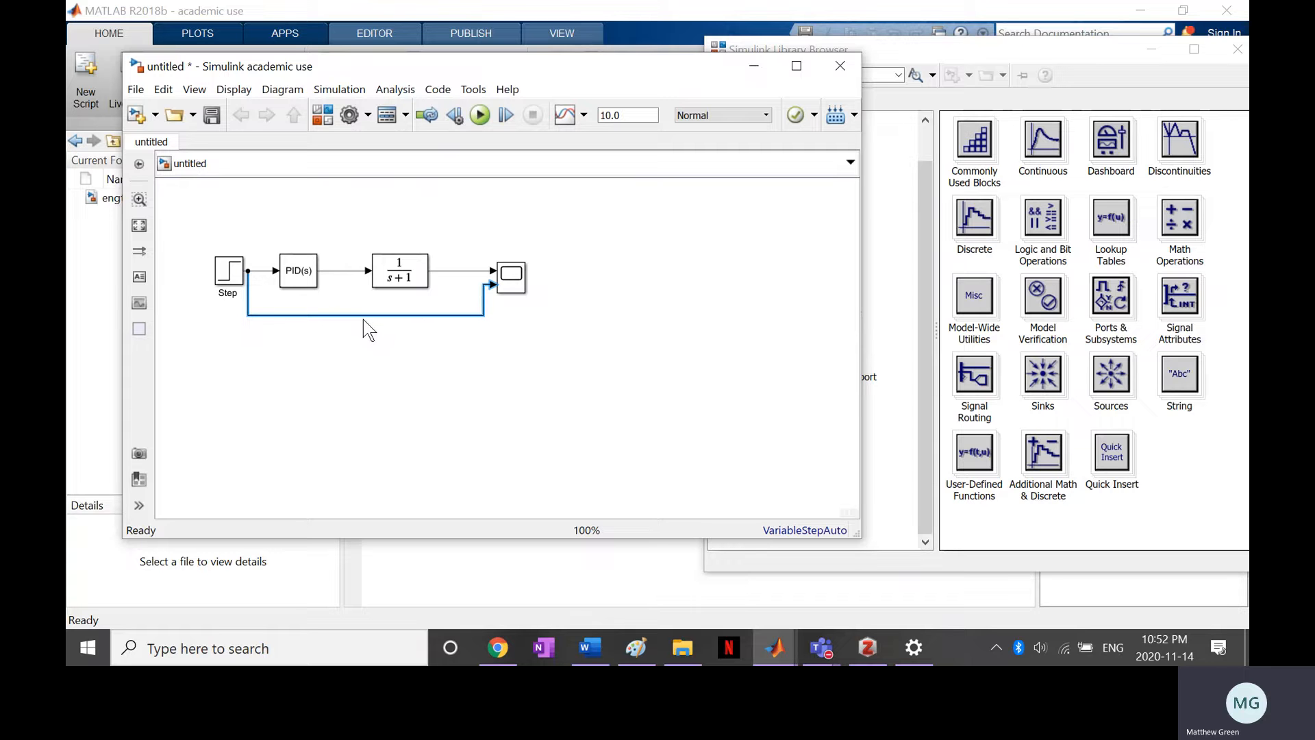
Rename the Transfer Fcn block to plant
click(410, 284)
click(404, 291)
double_click(412, 290)
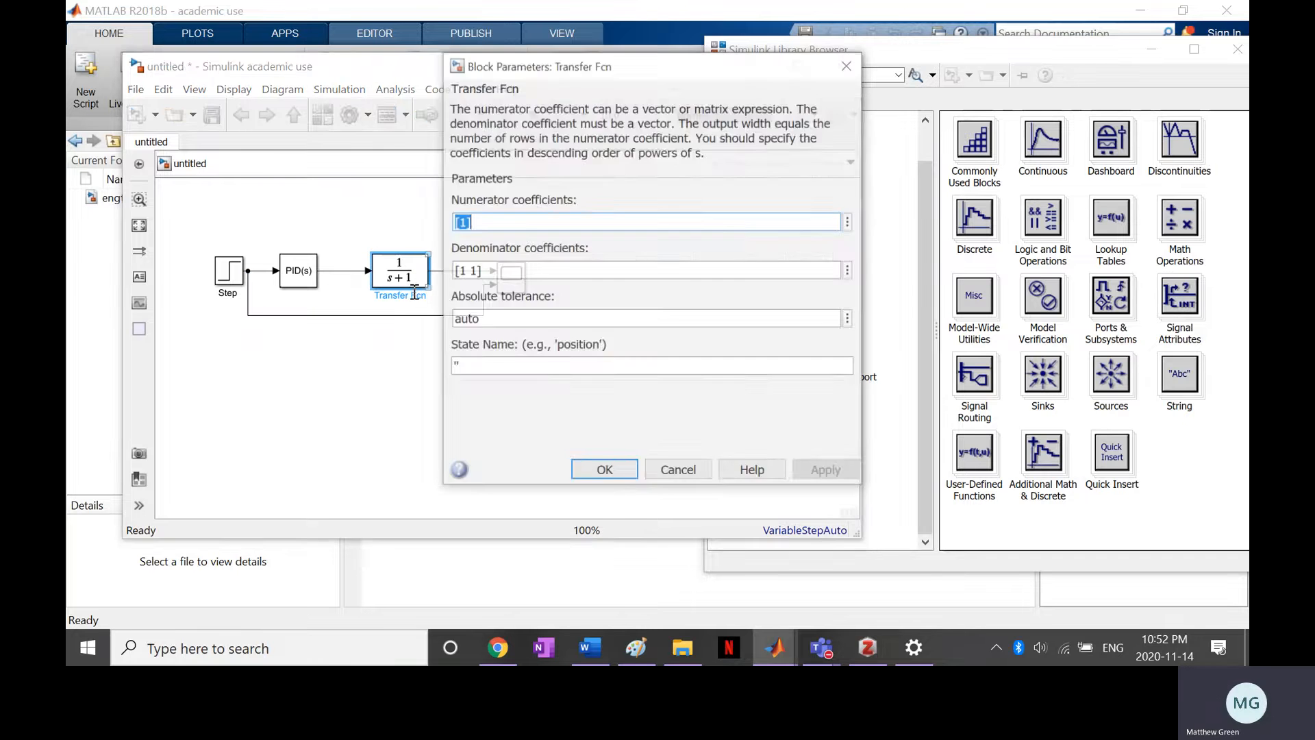
double_click(413, 297)
drag(375, 296, 449, 295)
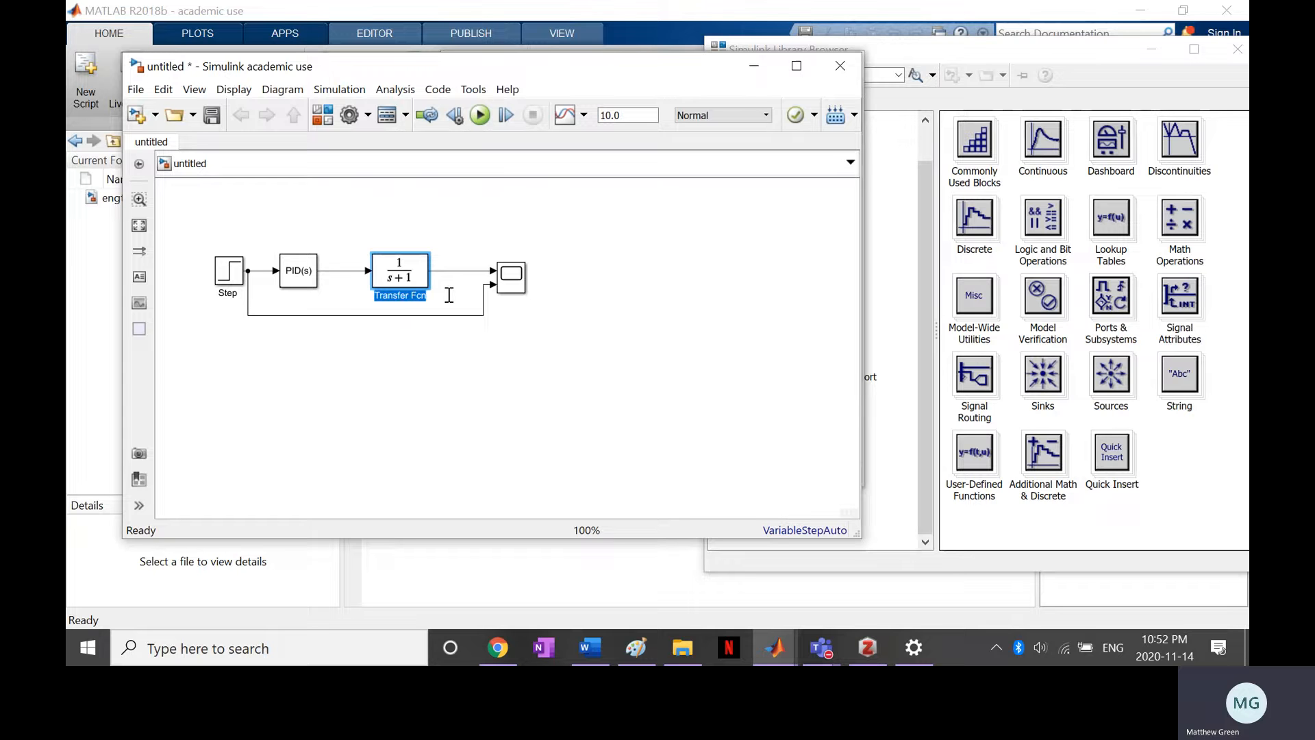
text(plant)
key(Return)
Keep the PID Controller block's name permanently displayed beneath it
click(308, 295)
click(308, 287)
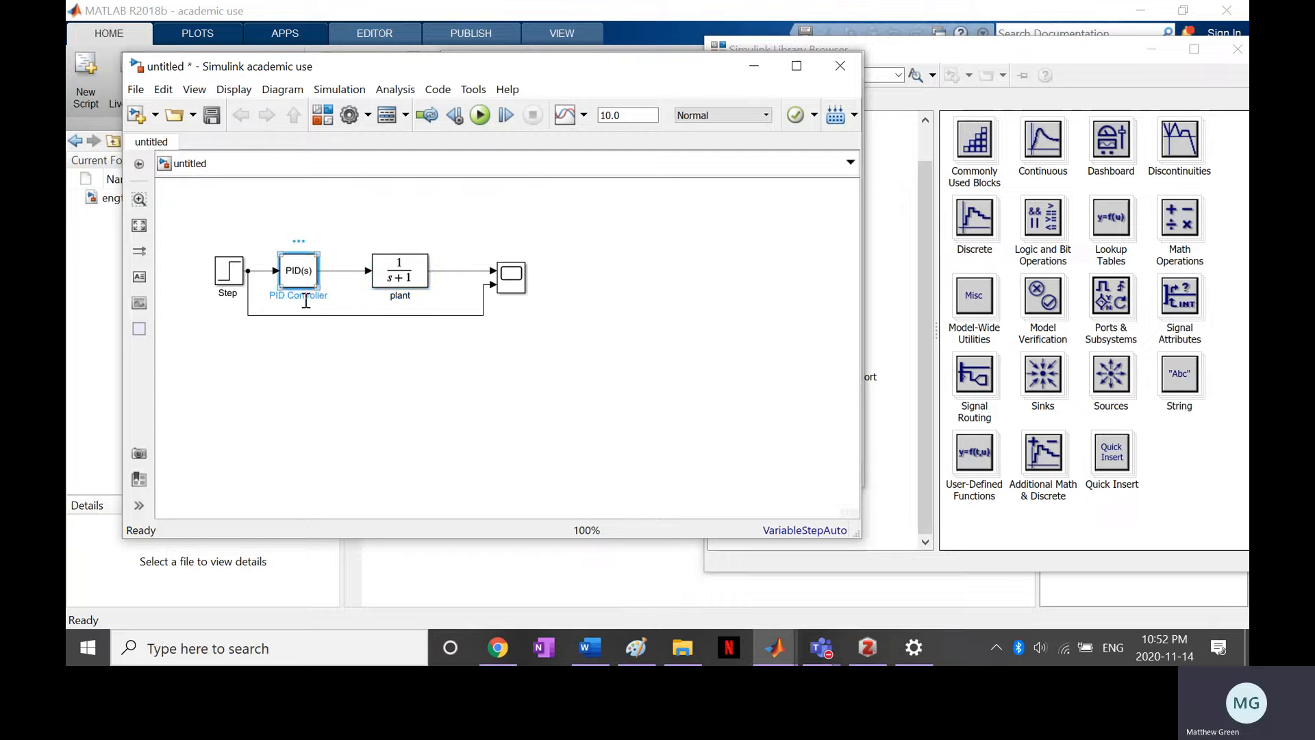
double_click(307, 297)
click(328, 296)
click(391, 347)
Run the simulation for 10.0 seconds and open the Scope beside the model to view the plotted signals
double_click(512, 275)
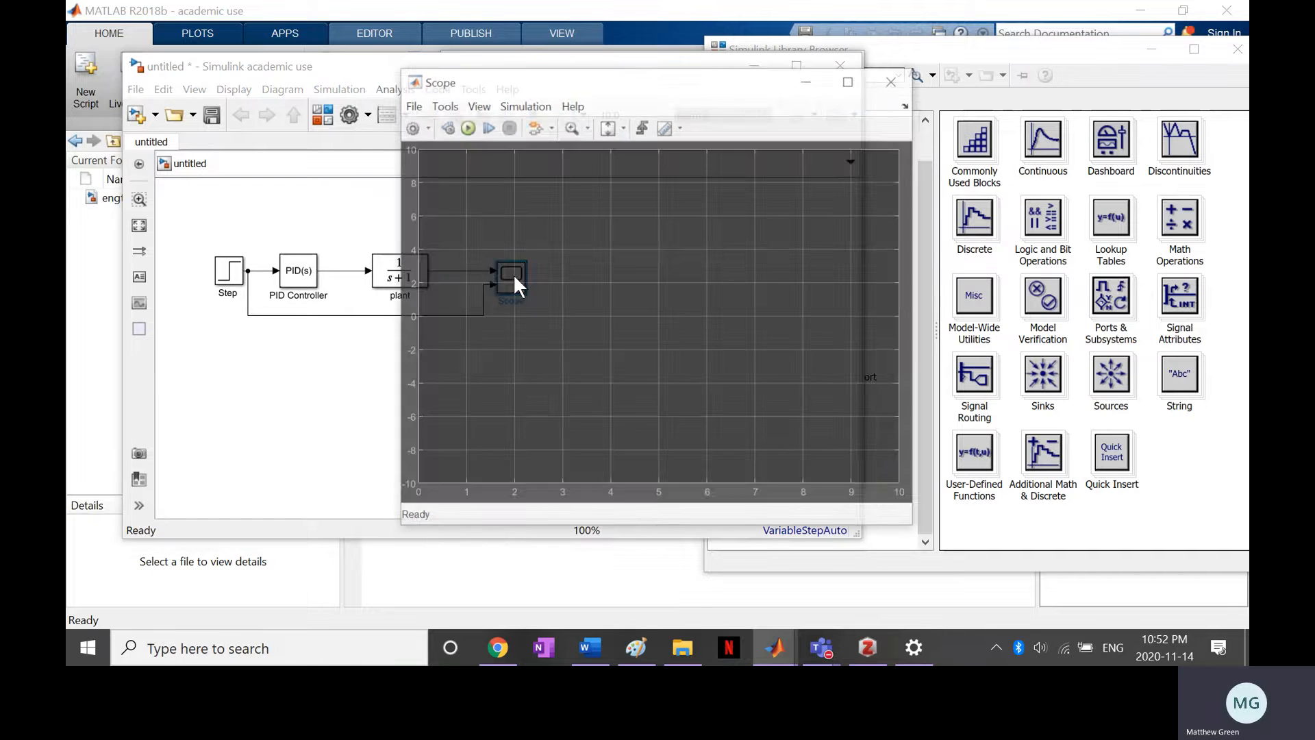
click(893, 73)
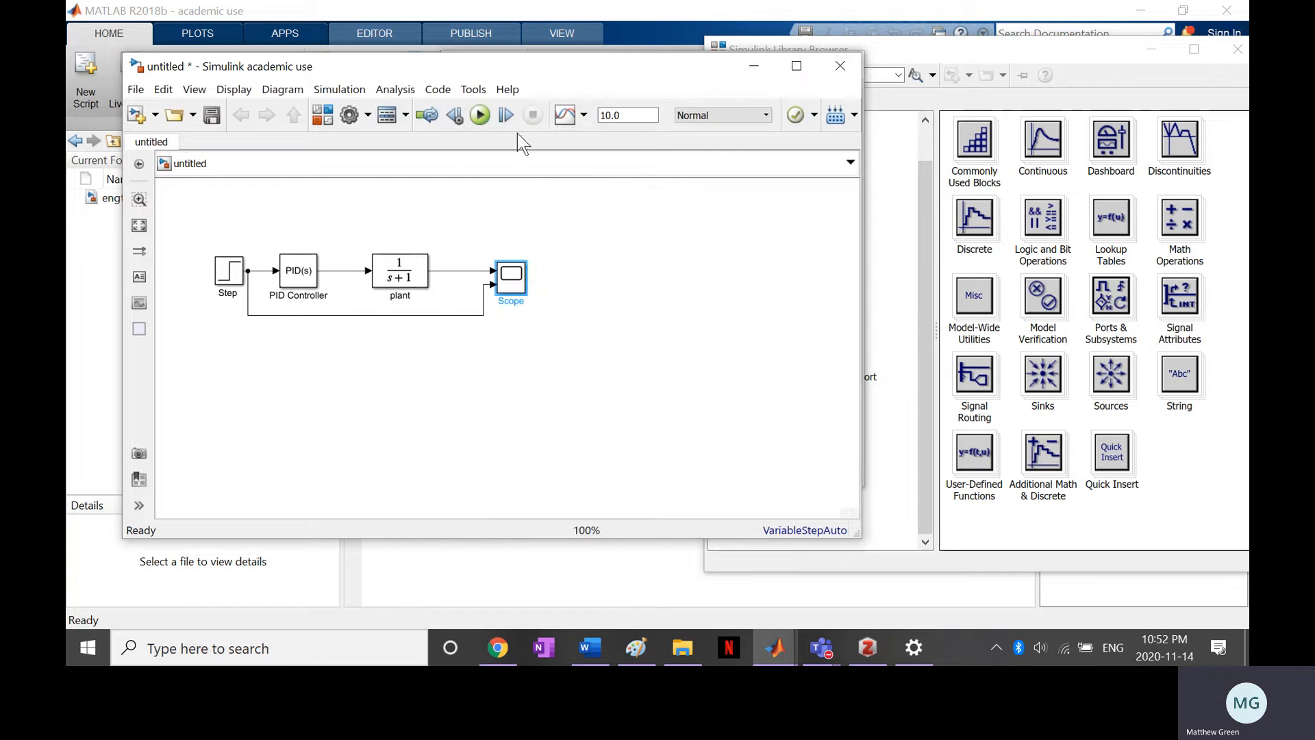
click(480, 118)
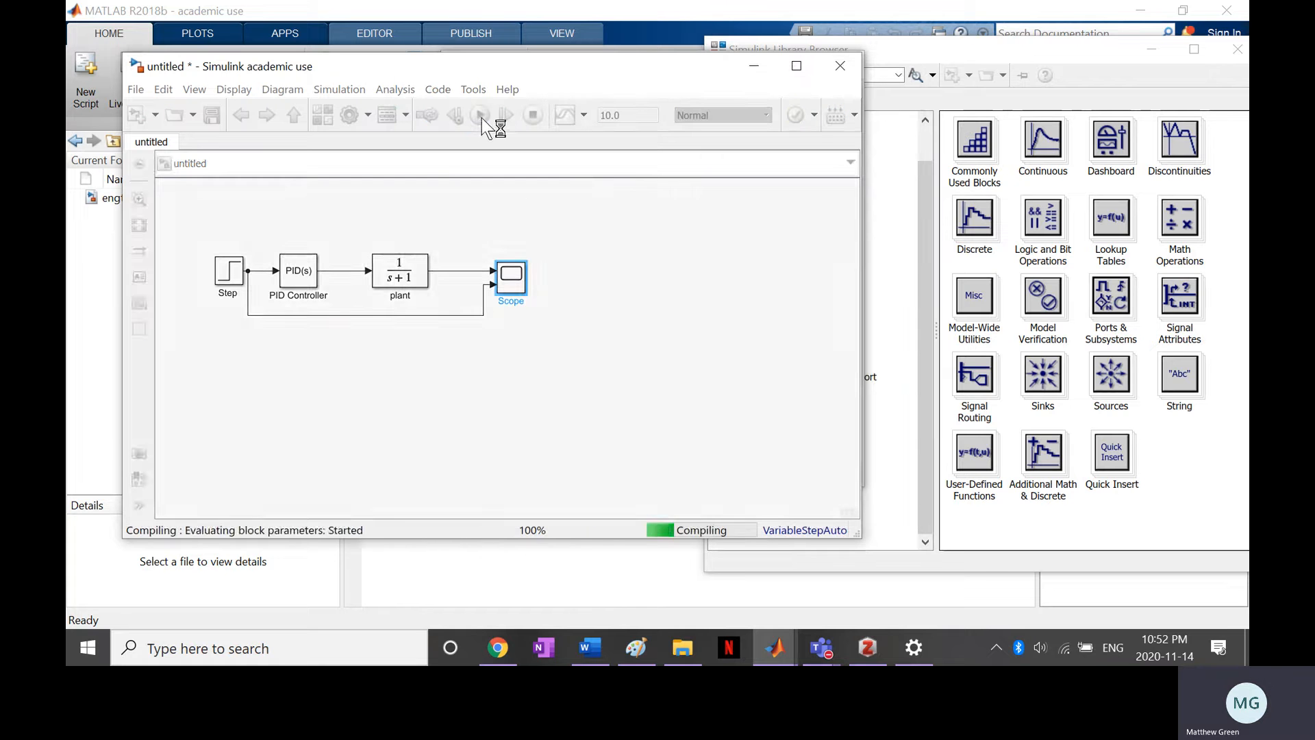
double_click(512, 274)
drag(508, 84, 766, 20)
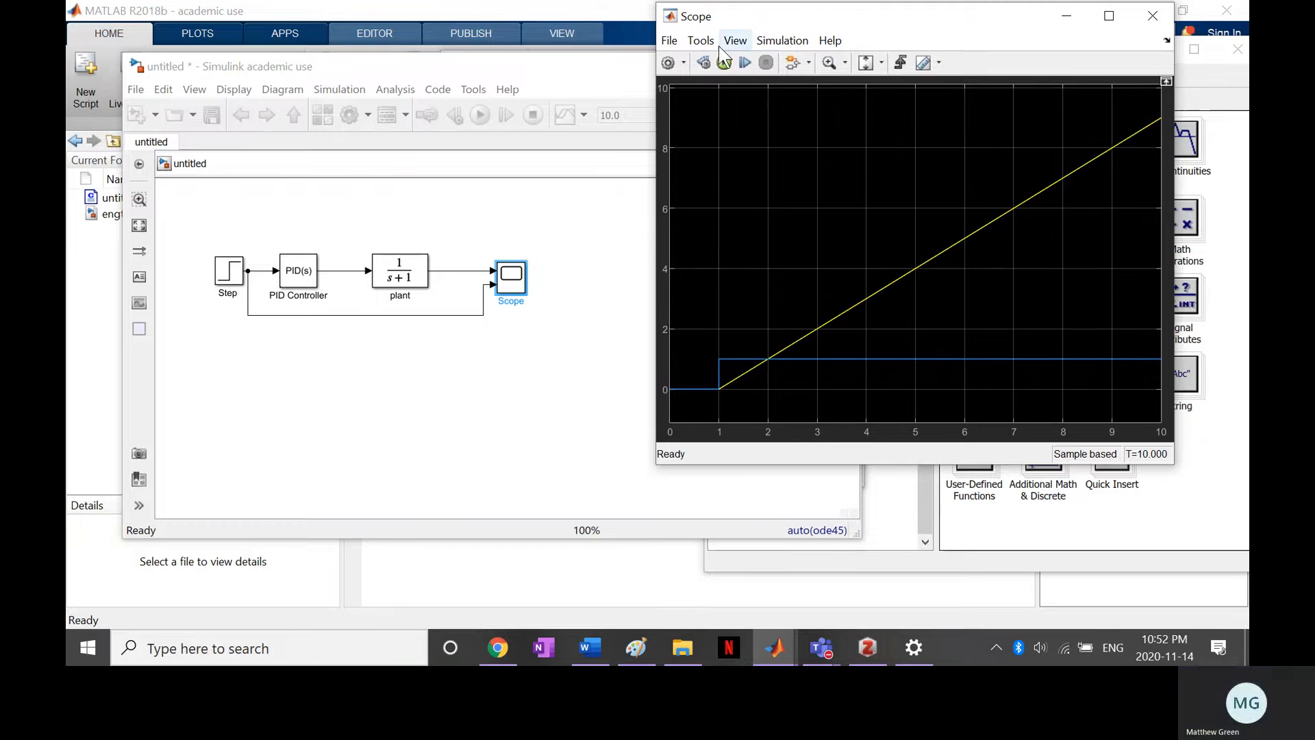
Show the legend on the Scope plot to identify the plant and Step signals
click(701, 41)
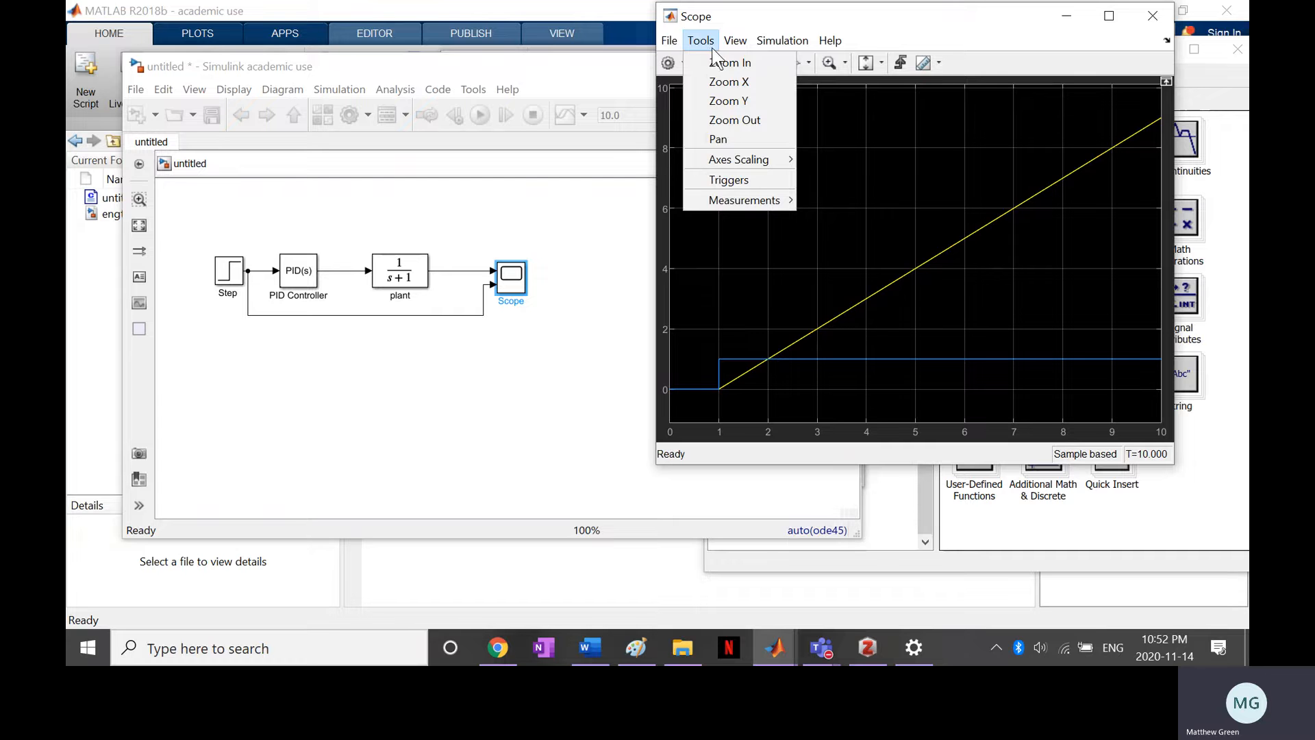
mouse_move(737, 40)
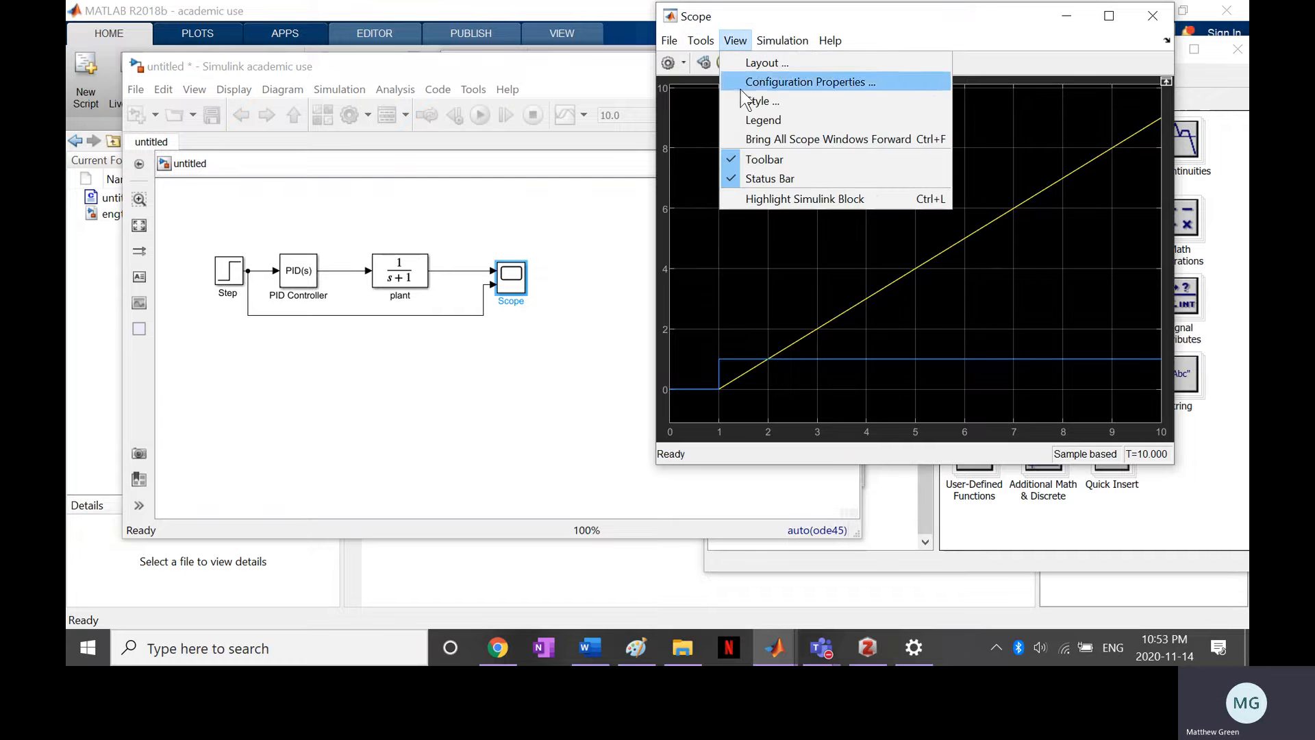
click(739, 123)
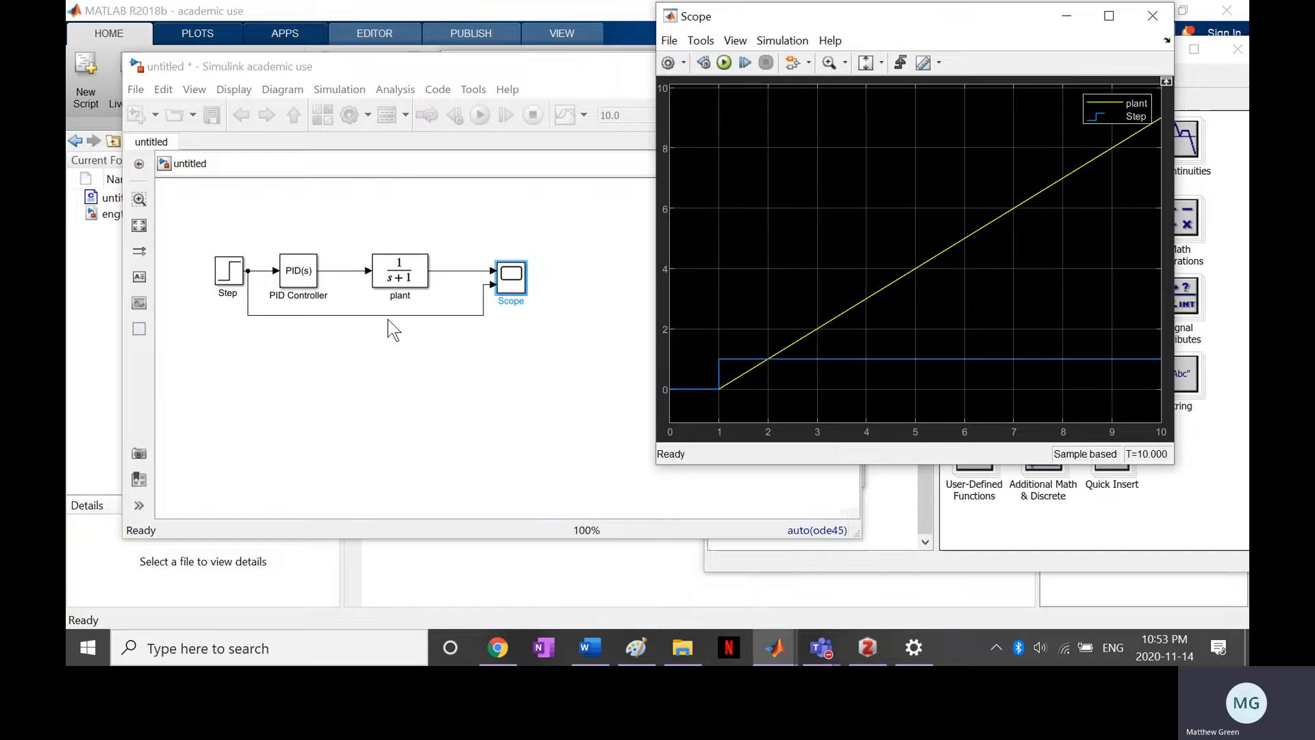
Set the plant block's denominator coefficients to [1 2 3] and widen the block to fit its full transfer function
click(409, 279)
double_click(408, 278)
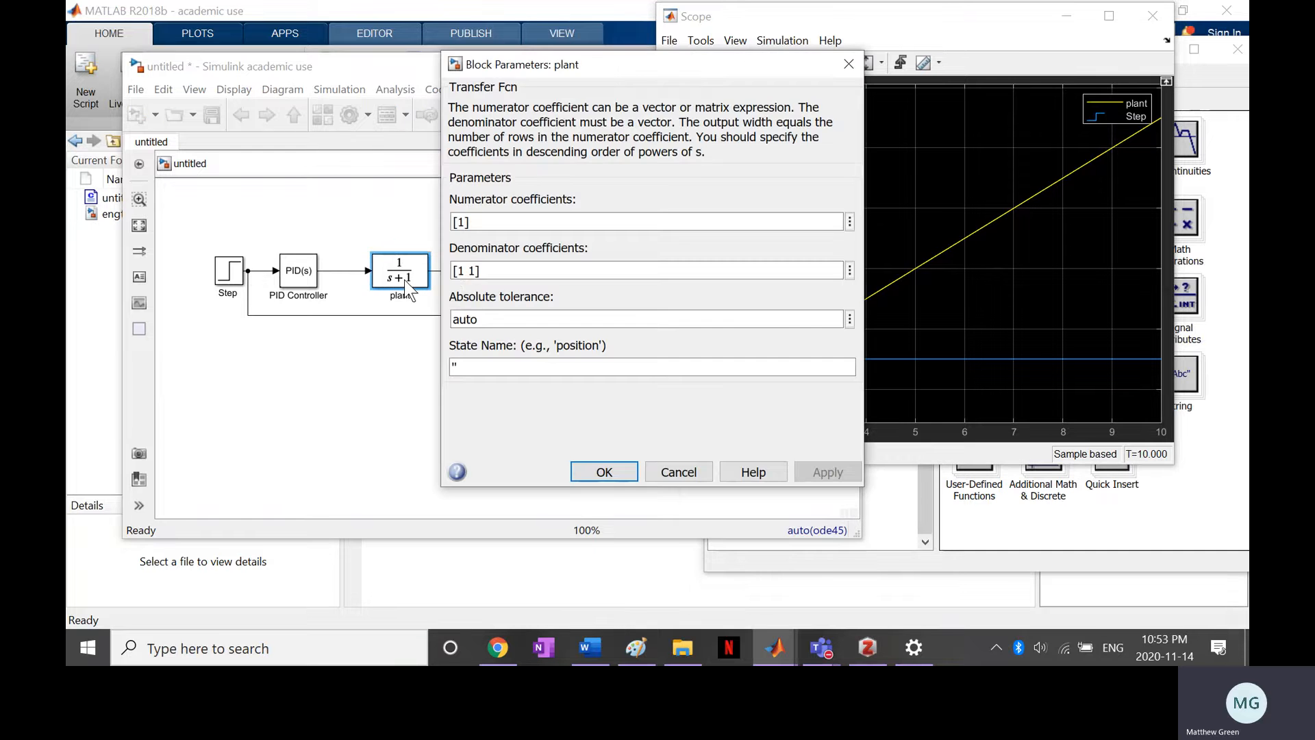
double_click(477, 270)
click(485, 271)
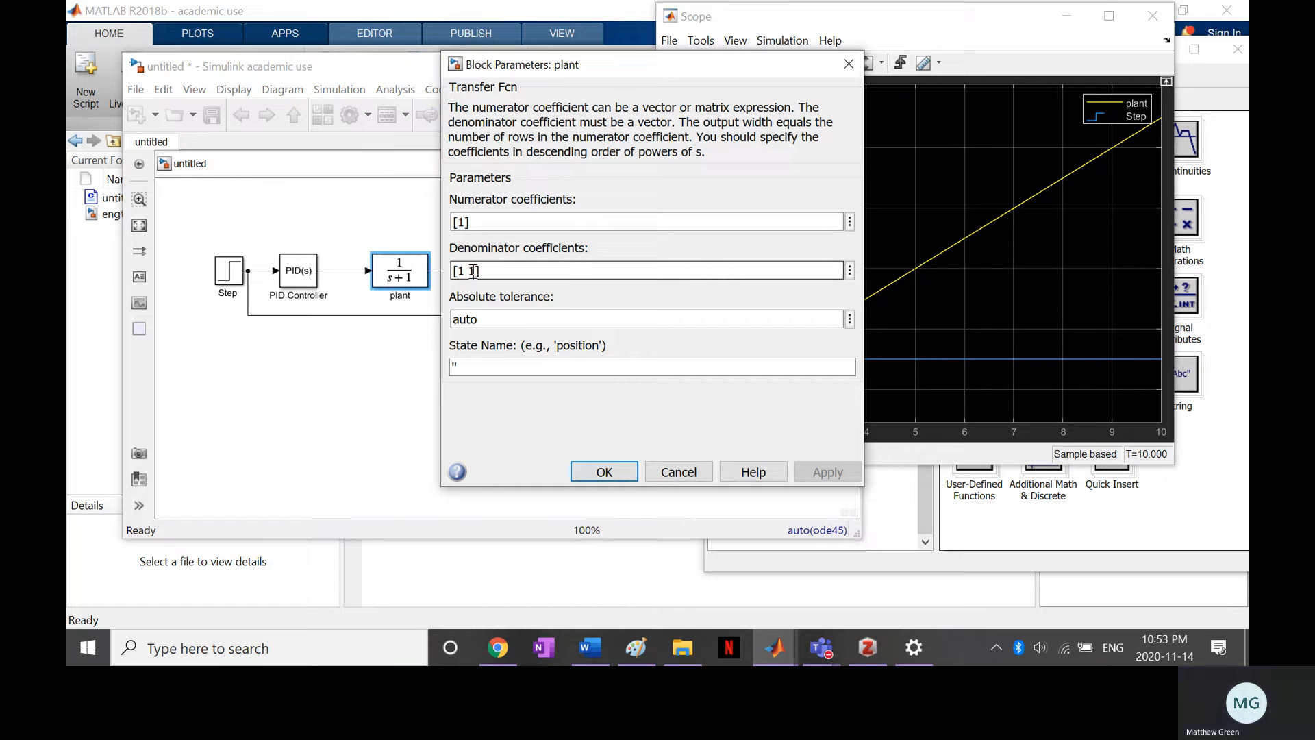
key(BackSpace)
key(BackSpace)
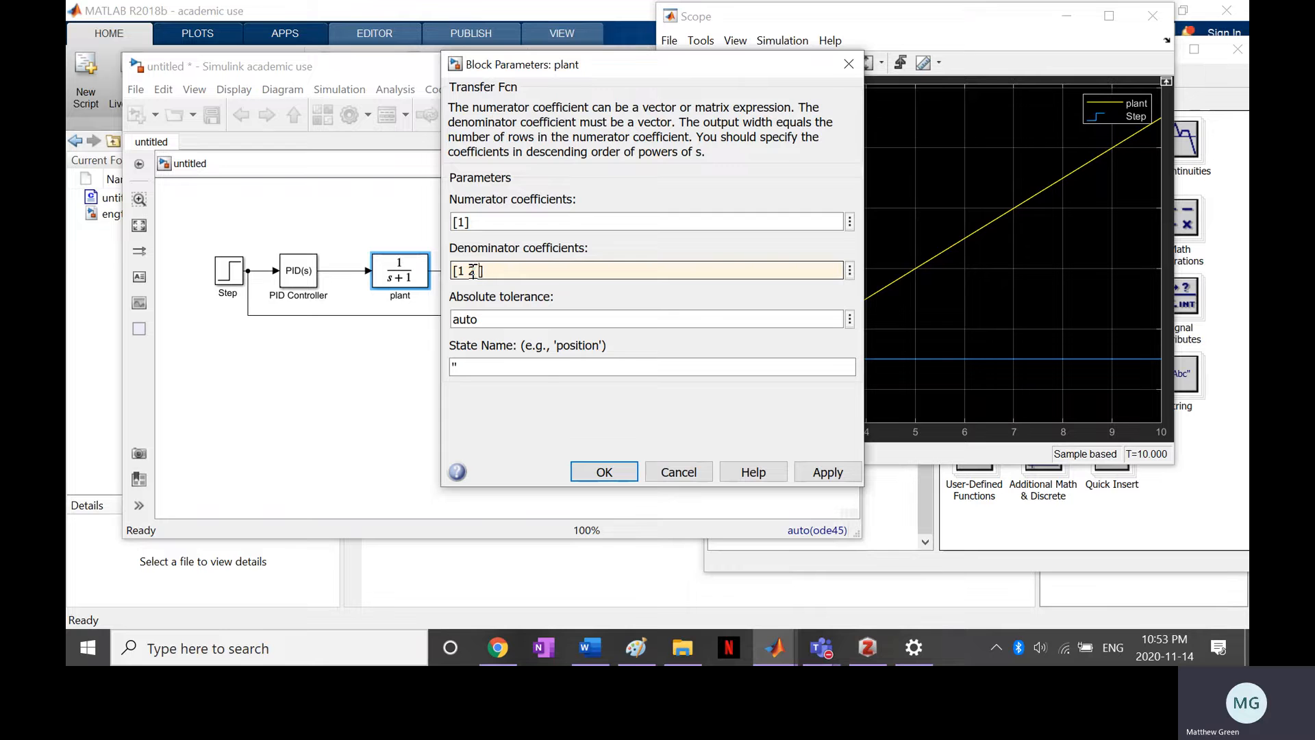
click(827, 472)
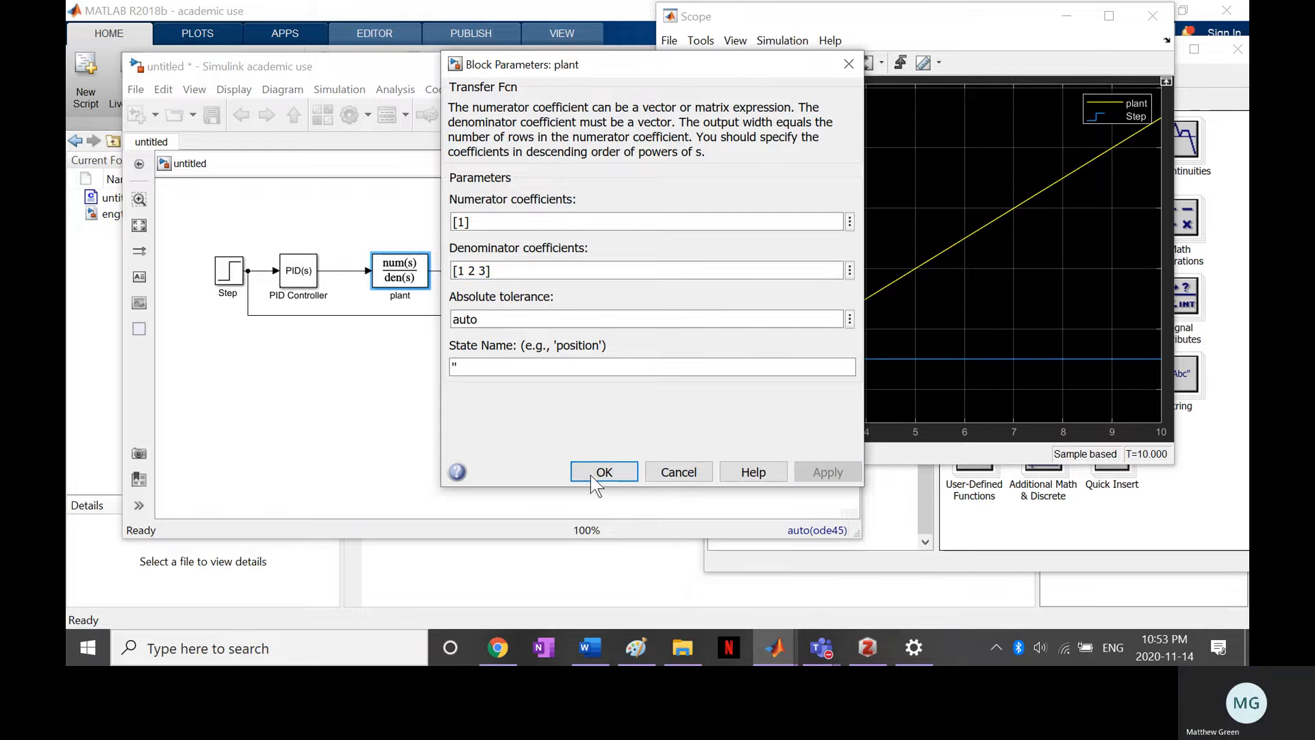
click(601, 472)
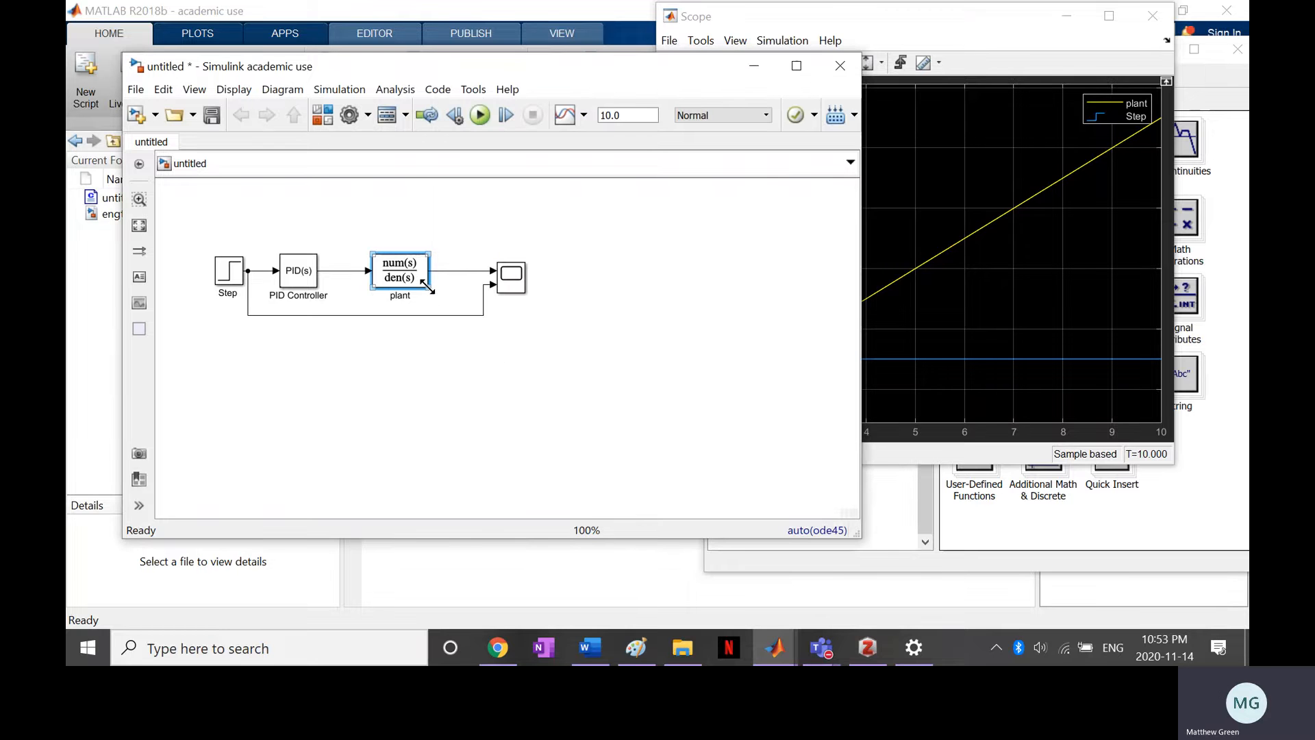
drag(426, 284, 448, 287)
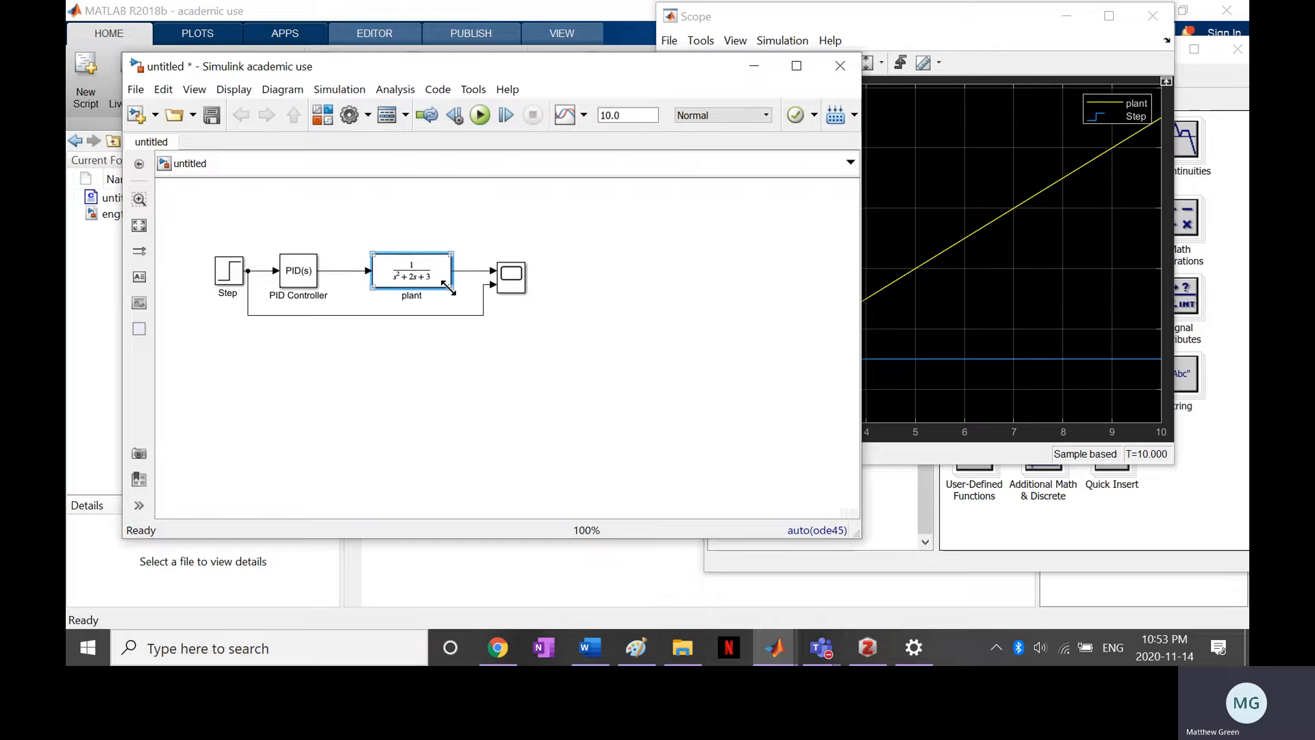
Rerun the simulation with the second-order plant and bring the Scope window to the front
click(481, 115)
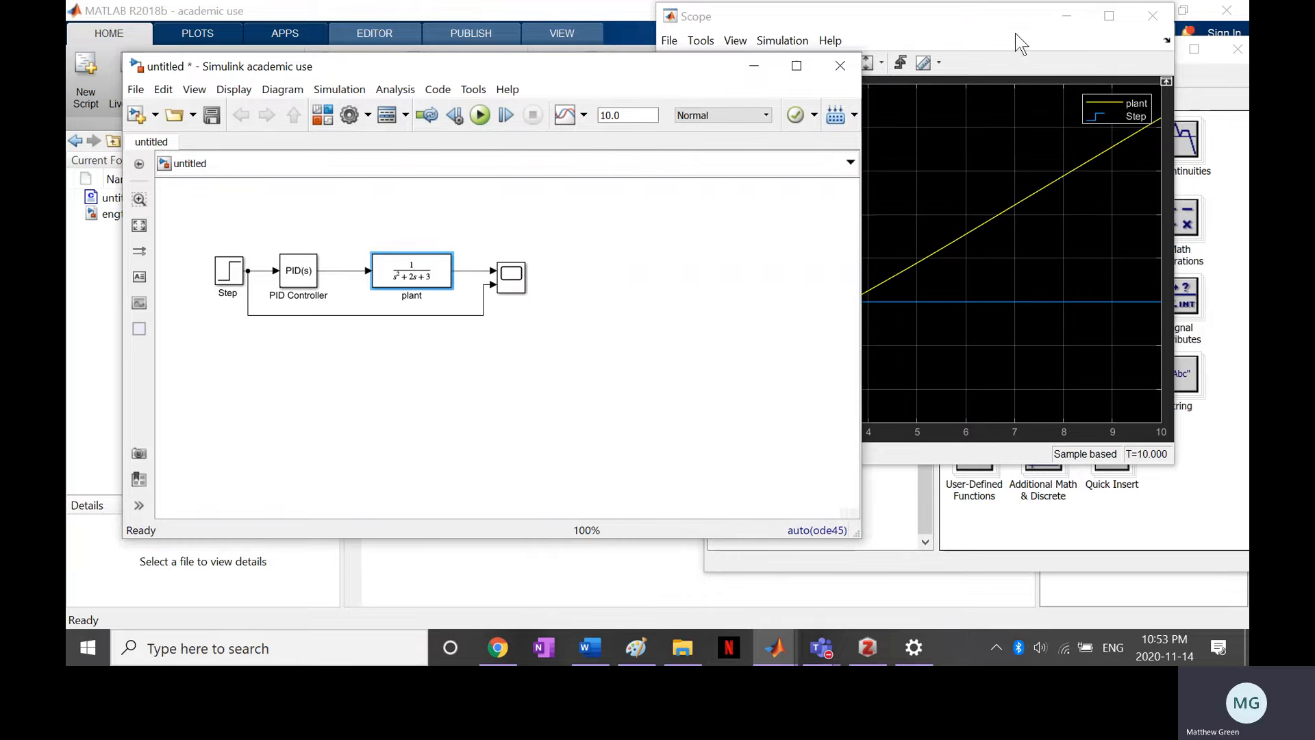
click(1012, 31)
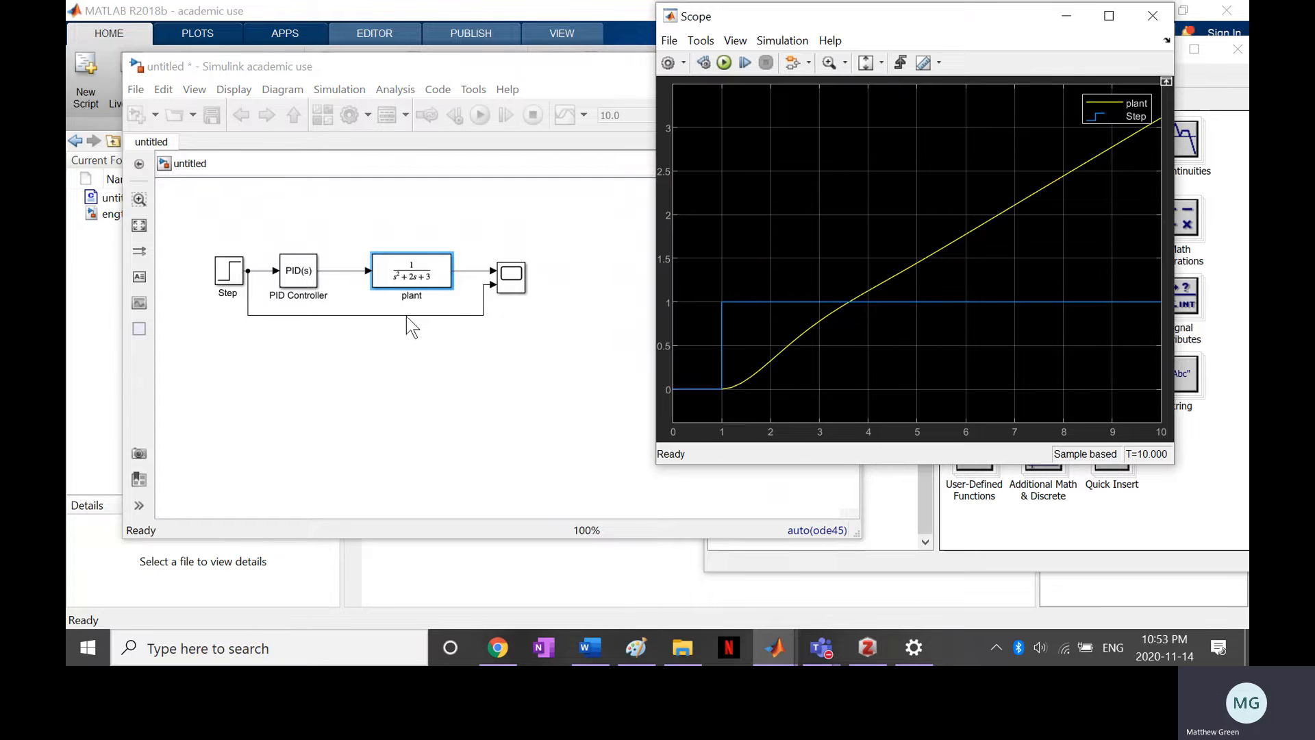
Lower the bypass line and reposition the Step, PID Controller and plant blocks to make room ahead of the controller
drag(406, 315, 391, 355)
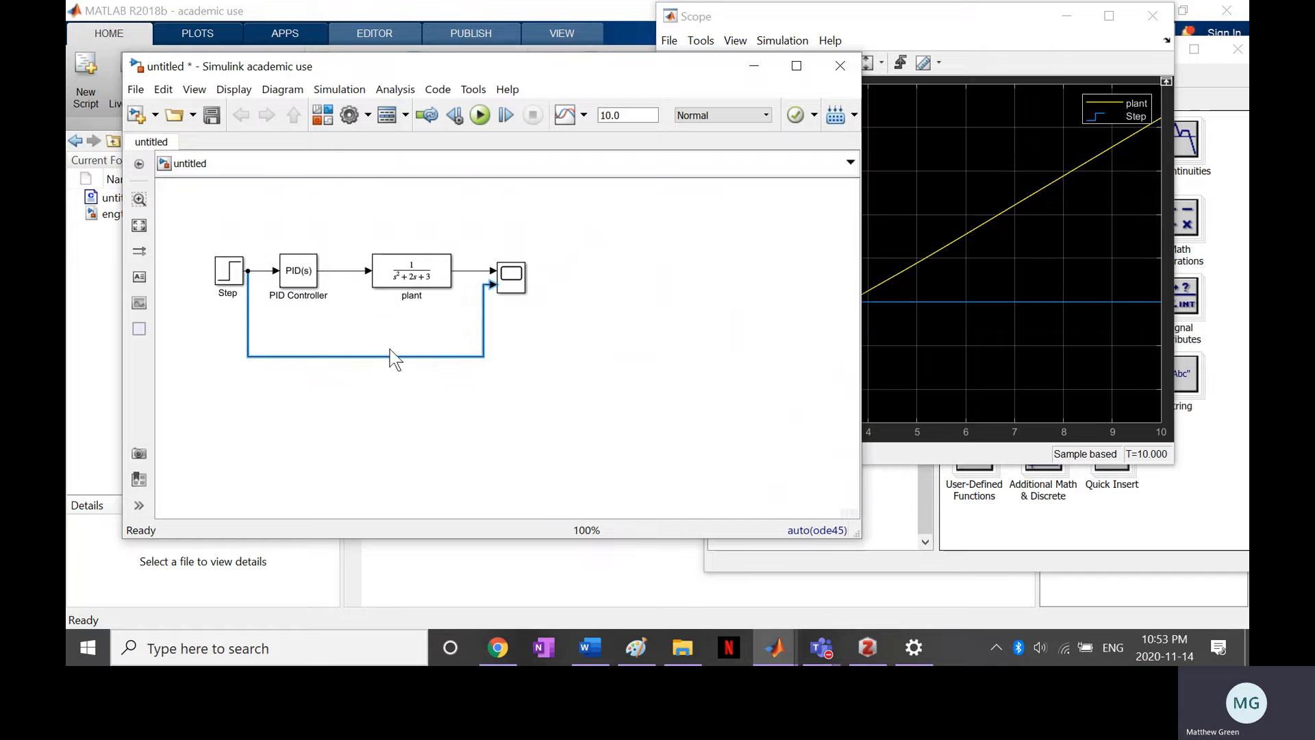
click(227, 288)
mouse_move(226, 288)
mouse_down()
mouse_move(198, 289)
mouse_move(247, 297)
mouse_move(228, 296)
mouse_up()
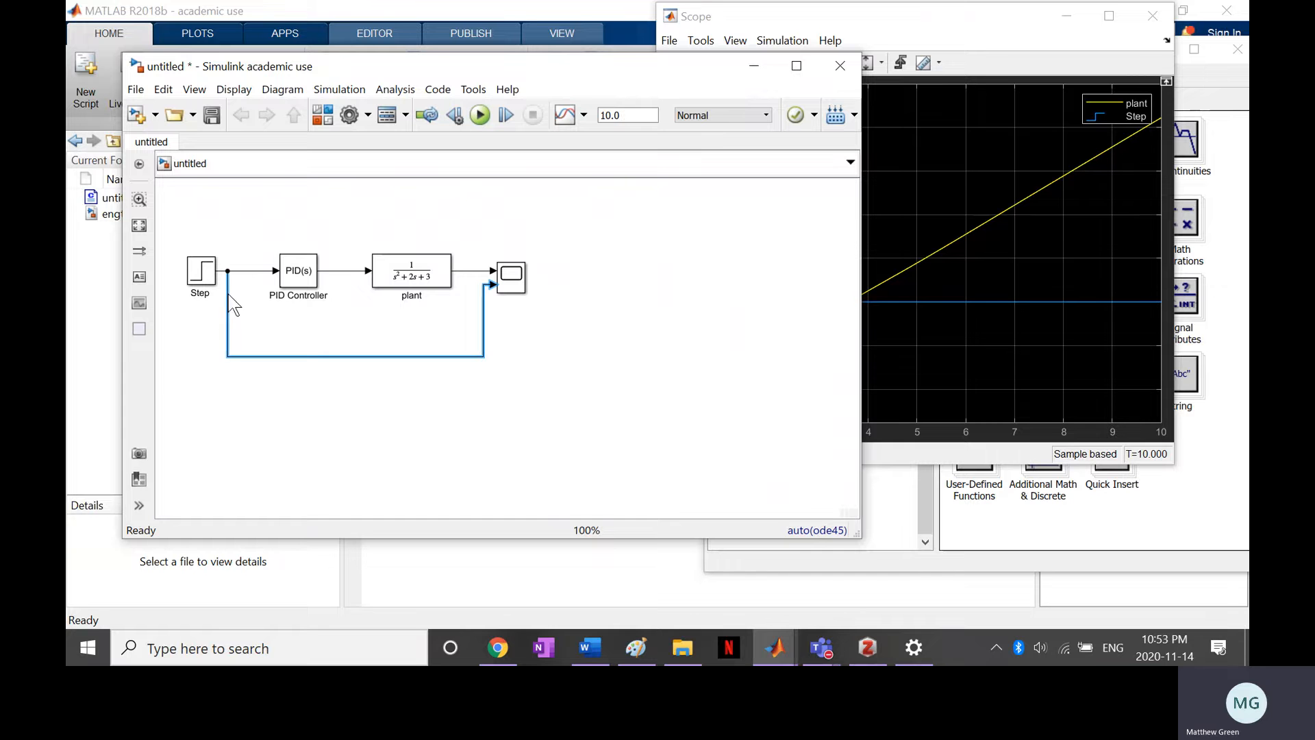
click(306, 286)
drag(307, 286, 311, 285)
drag(403, 285, 388, 285)
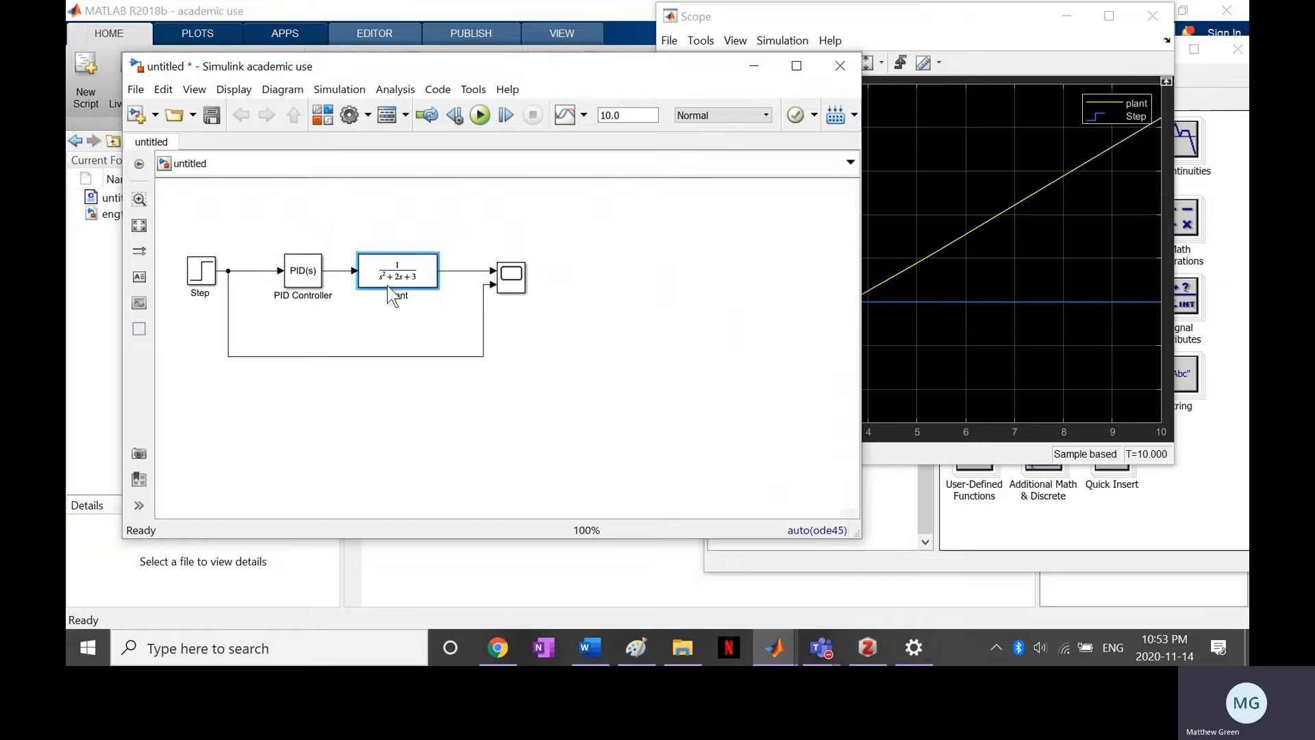
Add a Sum block from Math Operations and connect it in the line between the Step and PID Controller blocks
click(384, 389)
double_click(362, 409)
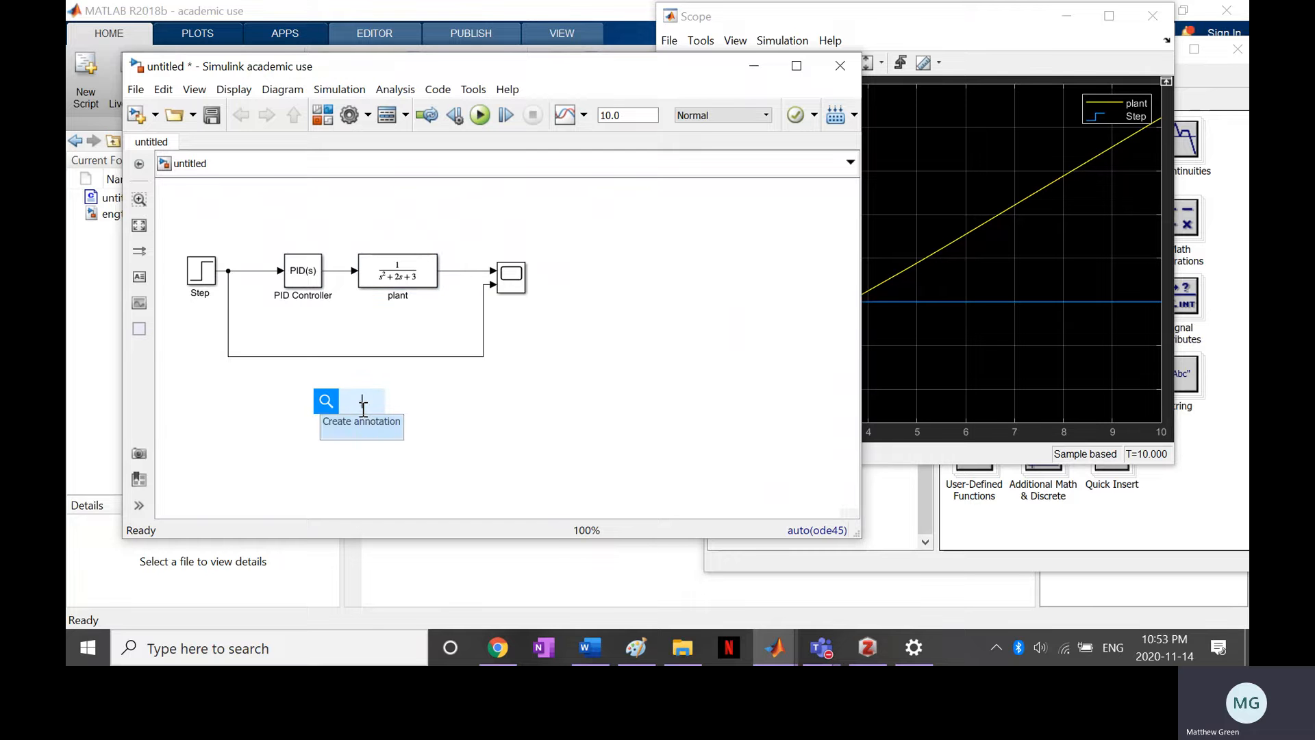
text(s)
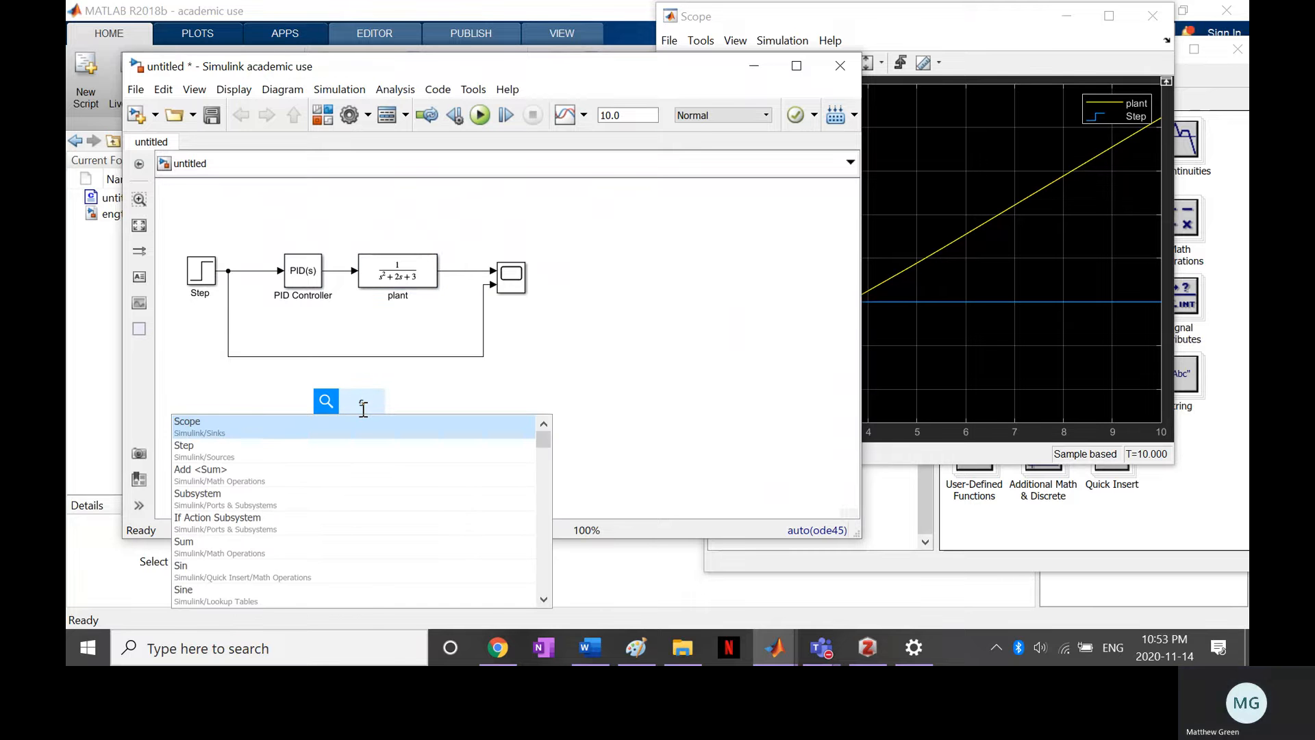
text(um)
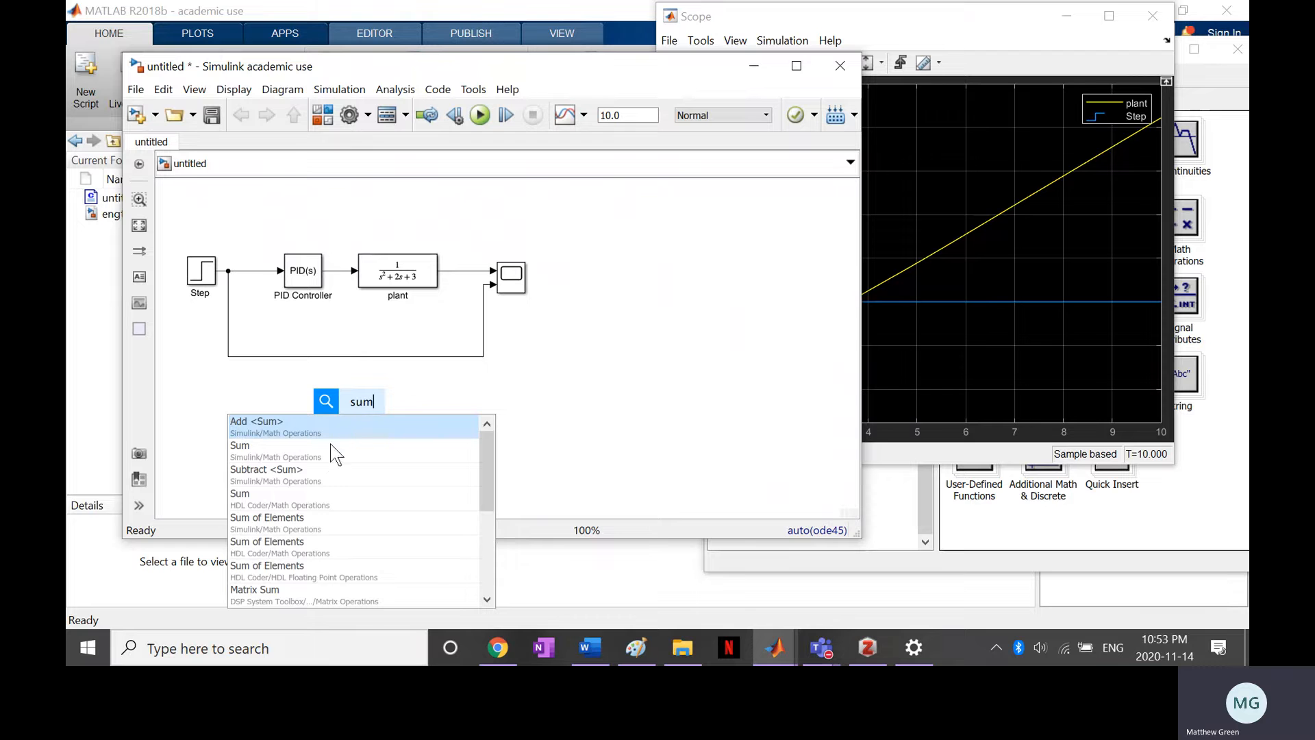
click(256, 451)
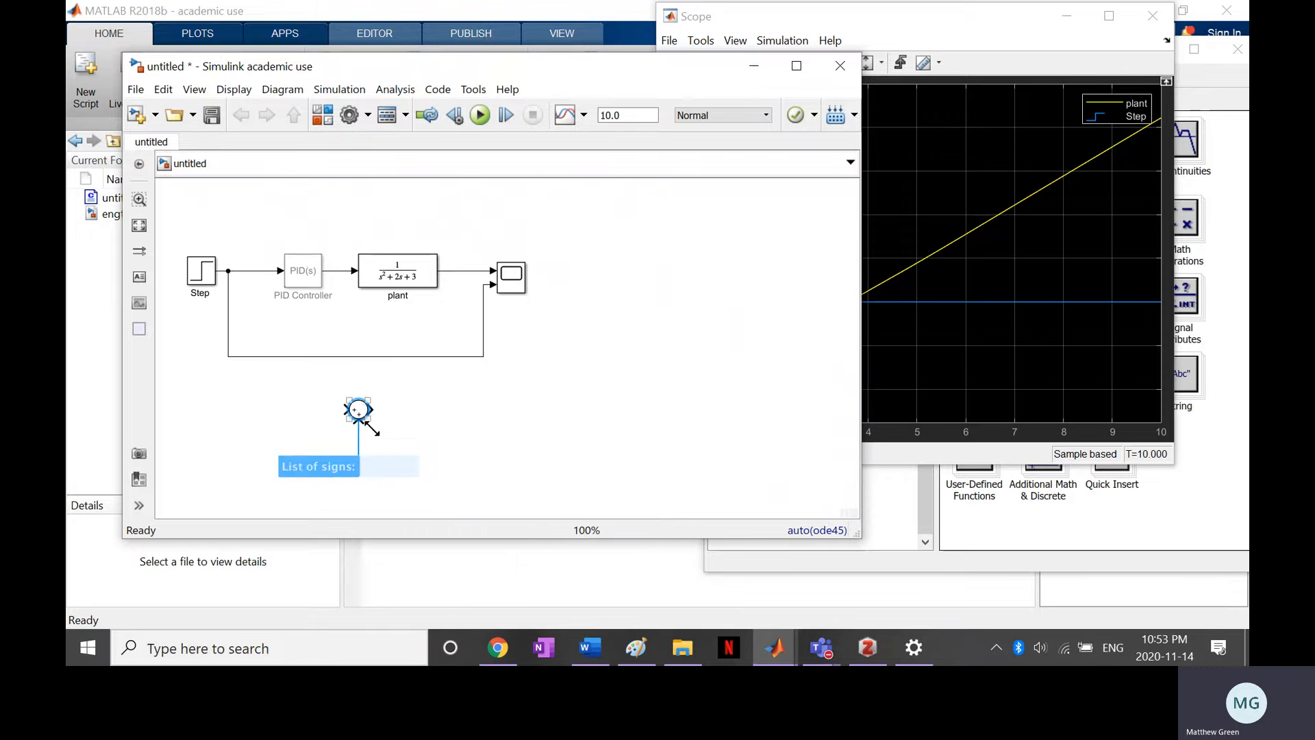
drag(365, 423, 260, 279)
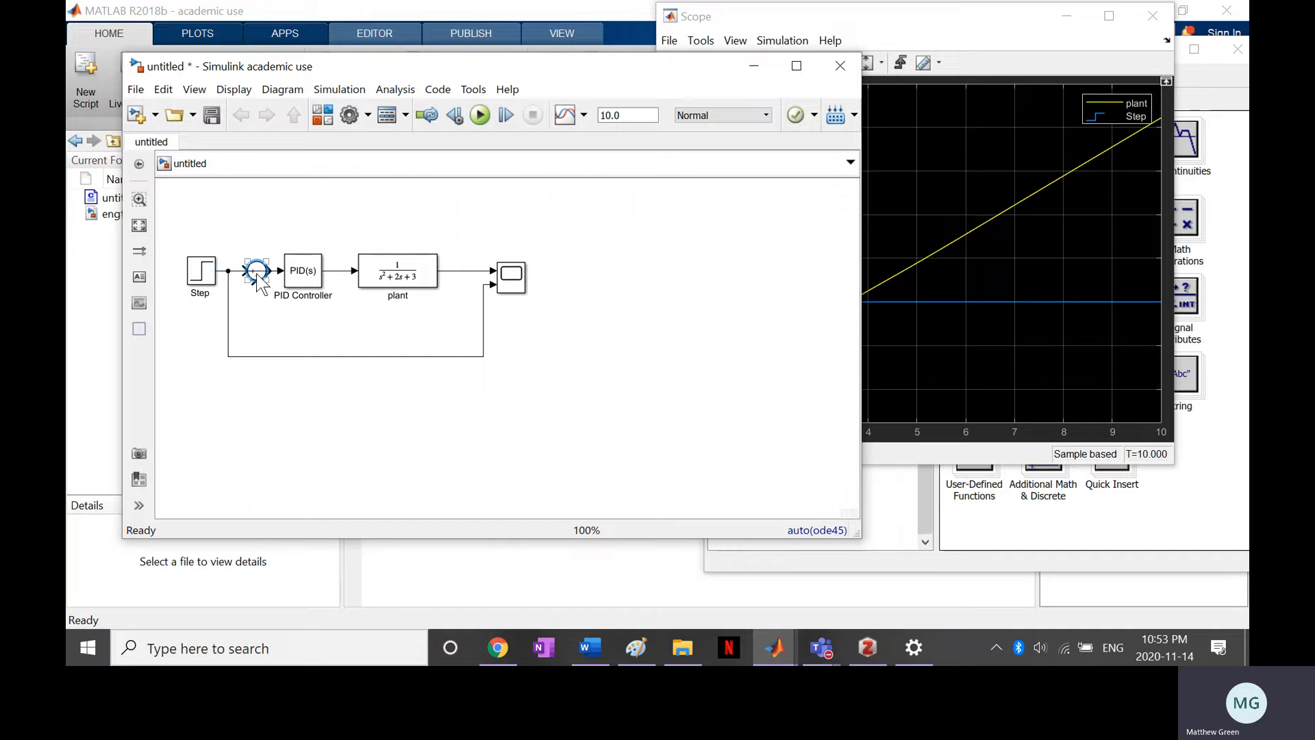
click(239, 271)
click(253, 277)
click(257, 269)
drag(257, 274, 257, 247)
drag(257, 252, 254, 279)
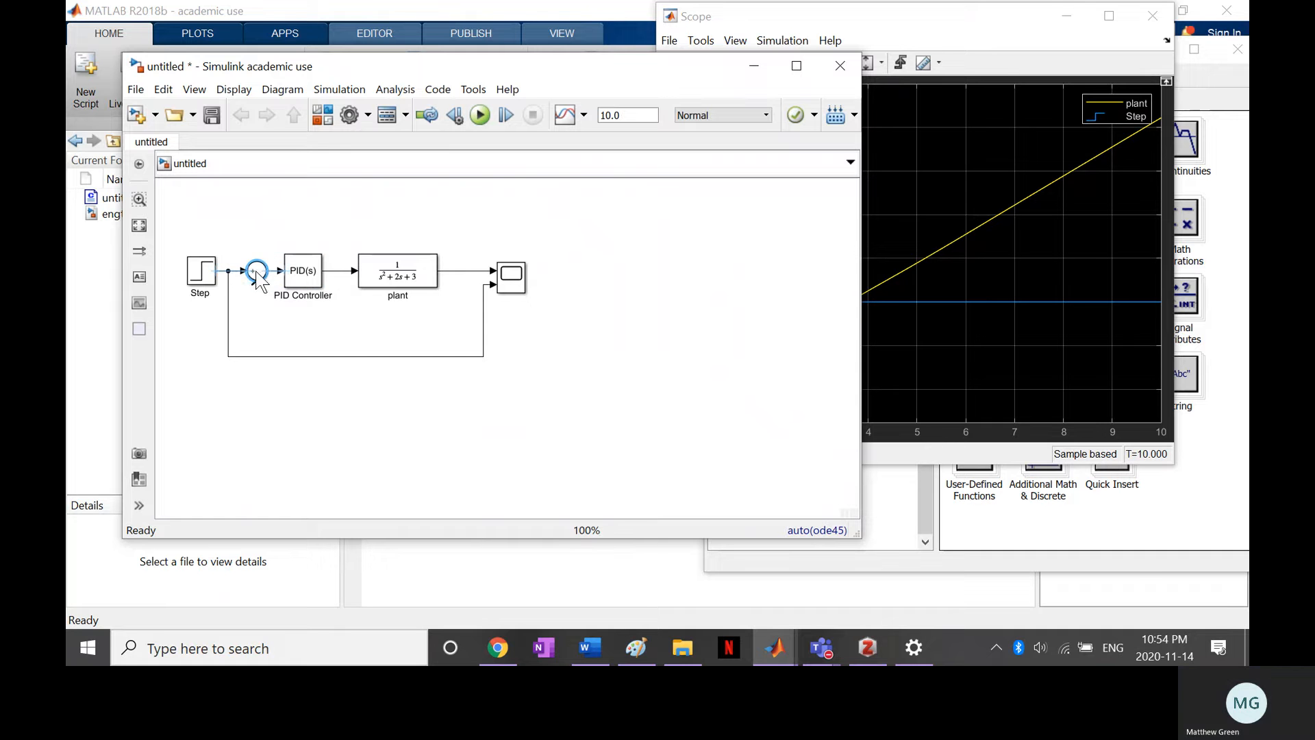
Set the Sum block's list of signs to |+- so that its second input is subtracted
click(257, 271)
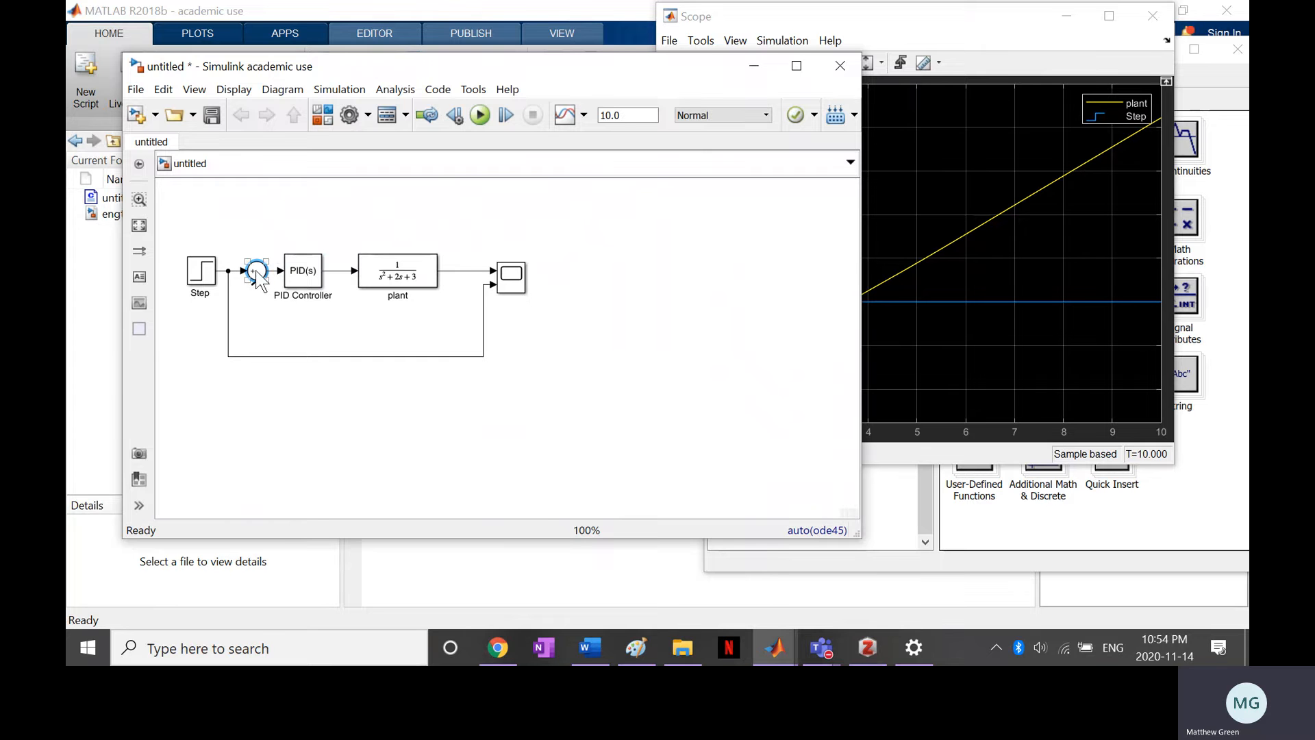
right_click(257, 274)
click(239, 307)
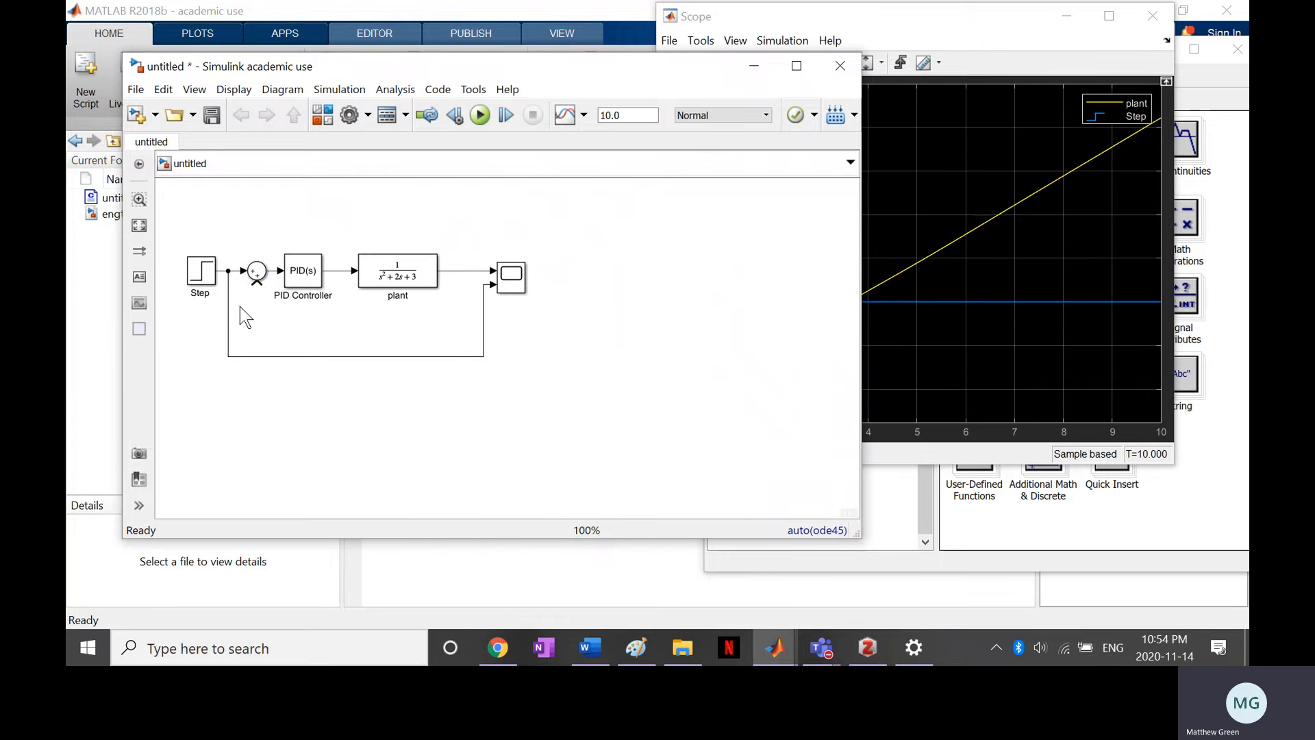
double_click(257, 274)
double_click(320, 292)
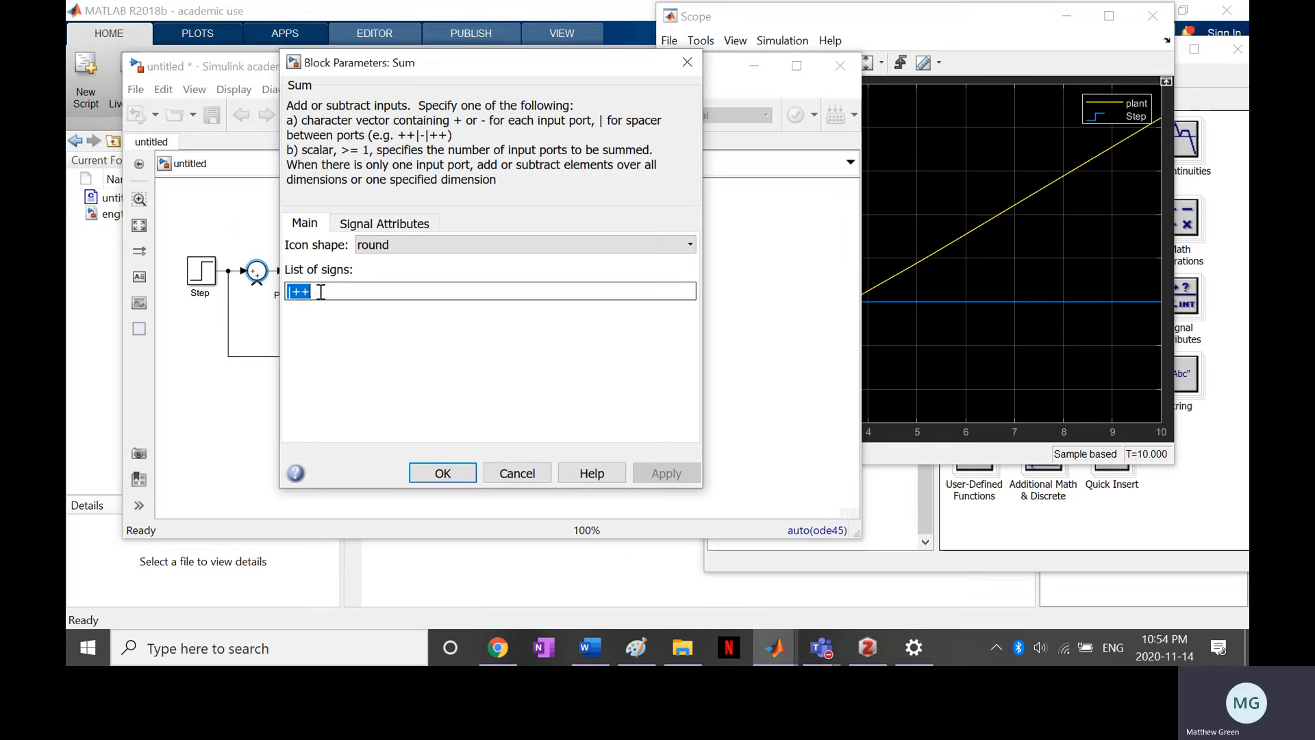
click(321, 292)
key(BackSpace)
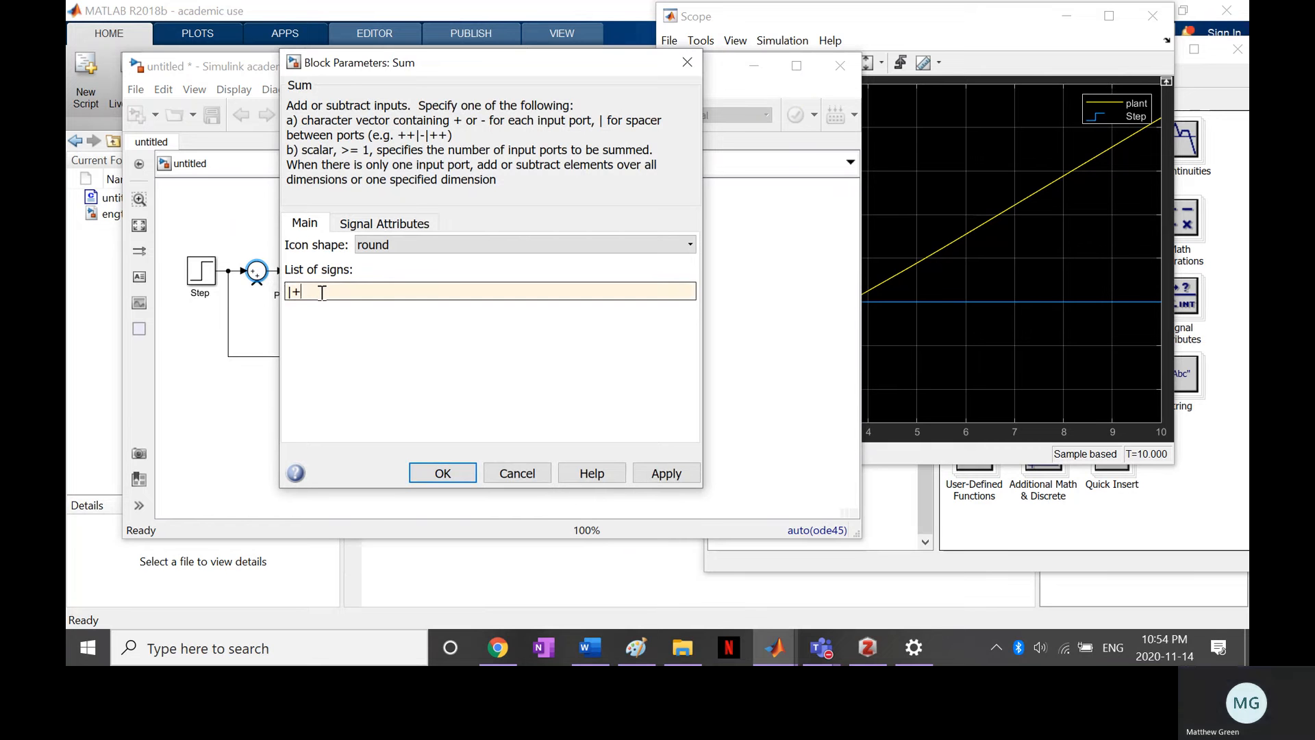
text(-)
click(651, 476)
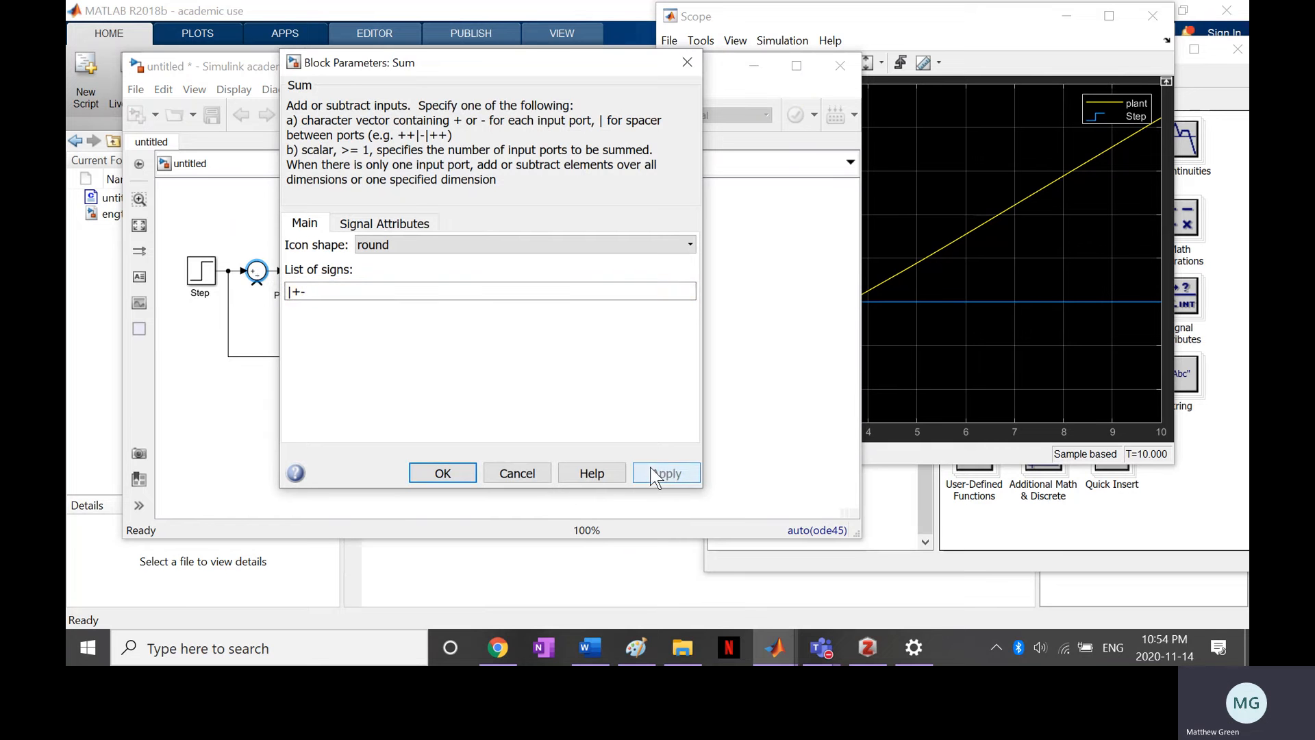
click(441, 473)
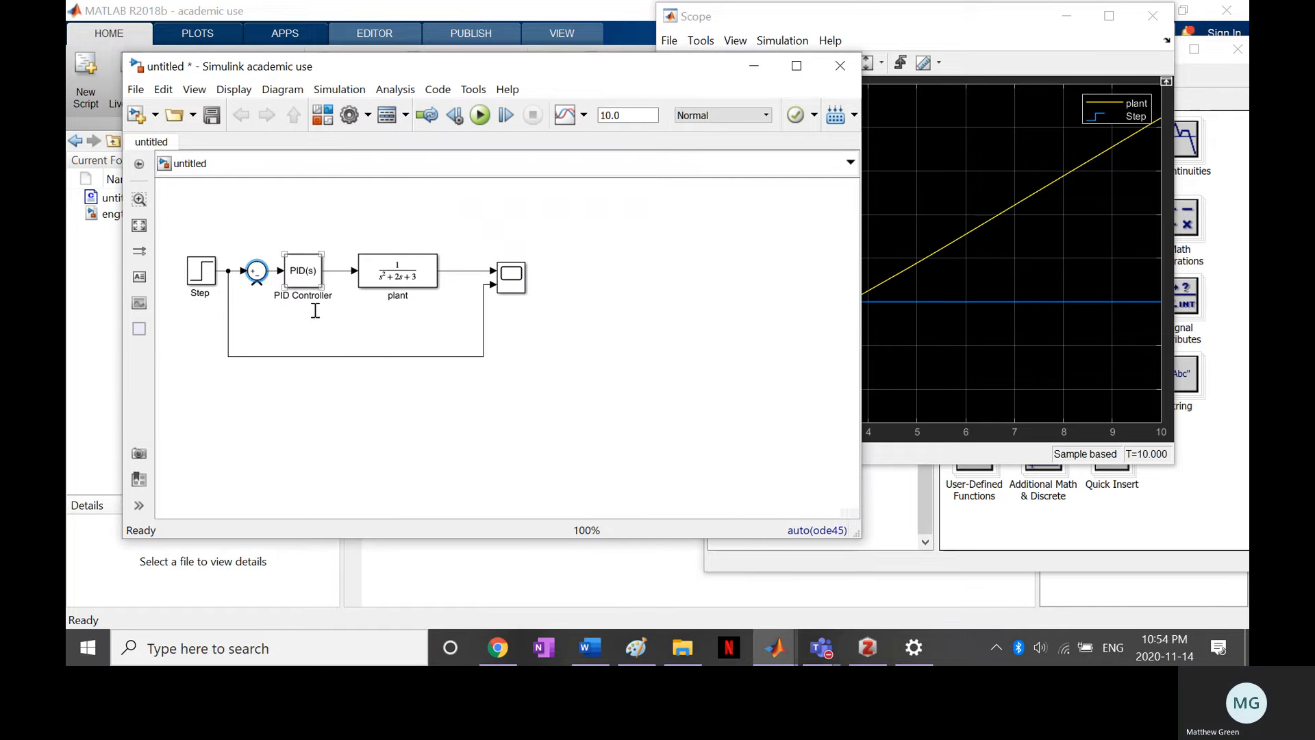
Connect the plant's output back to the Sum block's negative input and rerun the simulation of the closed loop
click(257, 283)
click(454, 272)
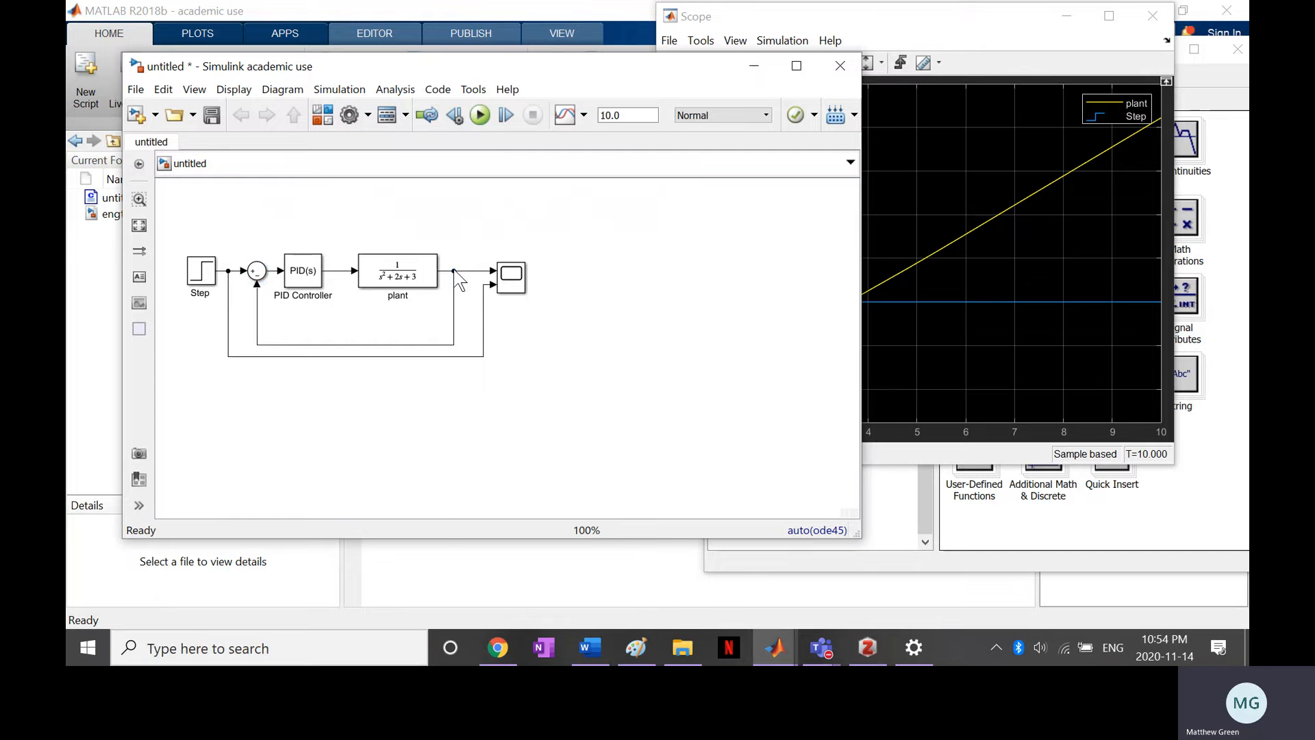
click(480, 115)
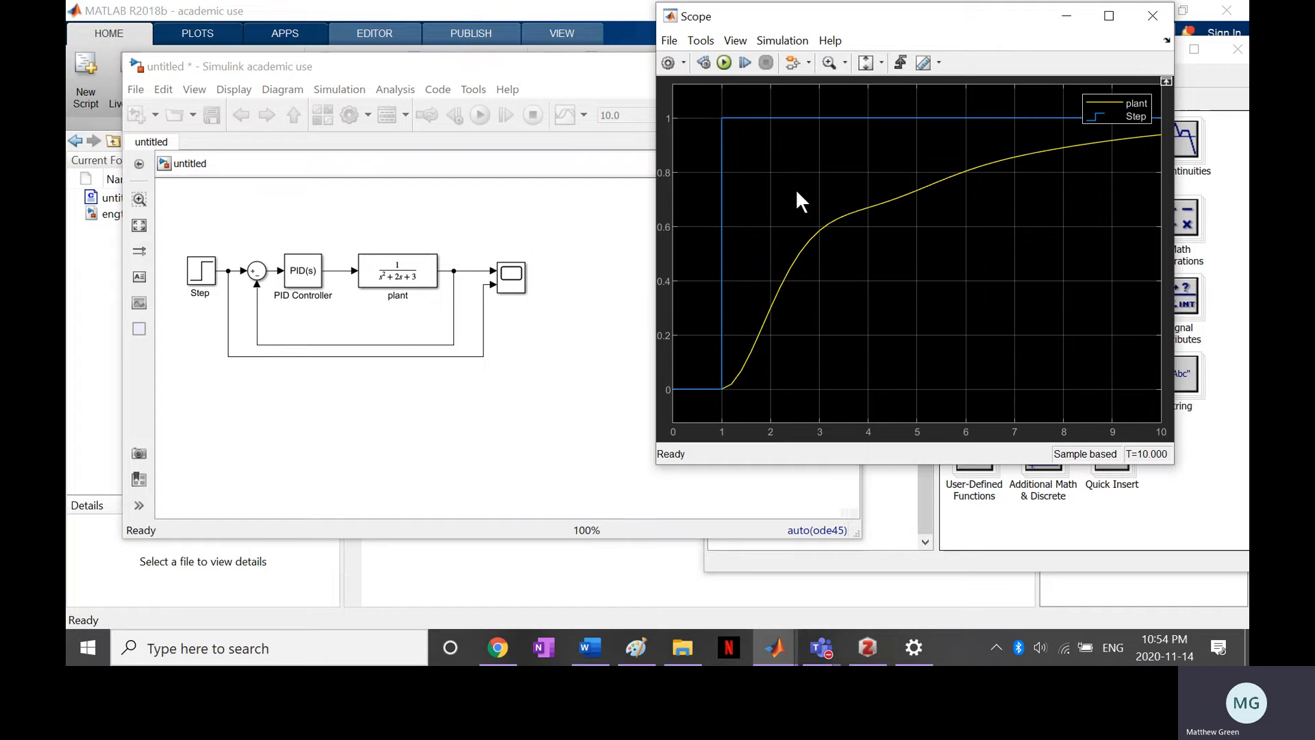
Open the PID Controller's block parameters and examine its state attributes and output saturation settings
click(486, 474)
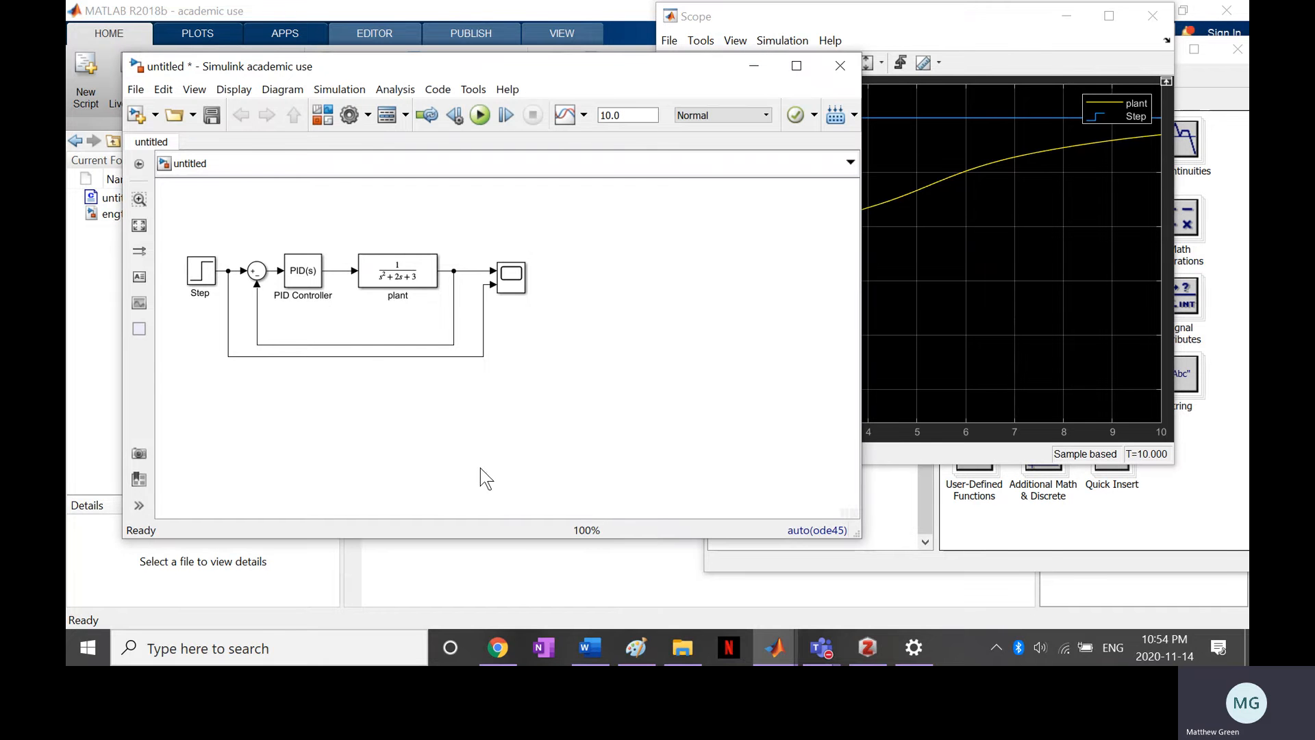
click(298, 274)
double_click(298, 274)
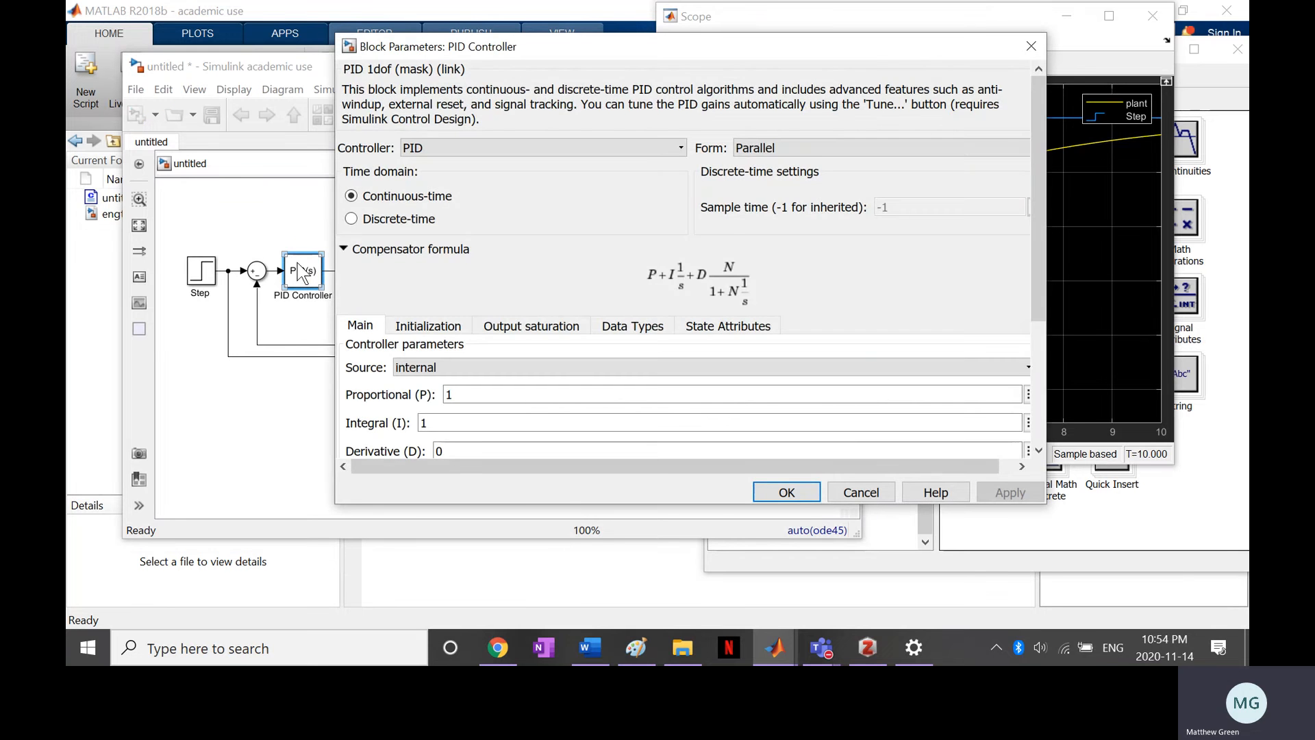
click(728, 326)
scroll(747, 258, down, 3)
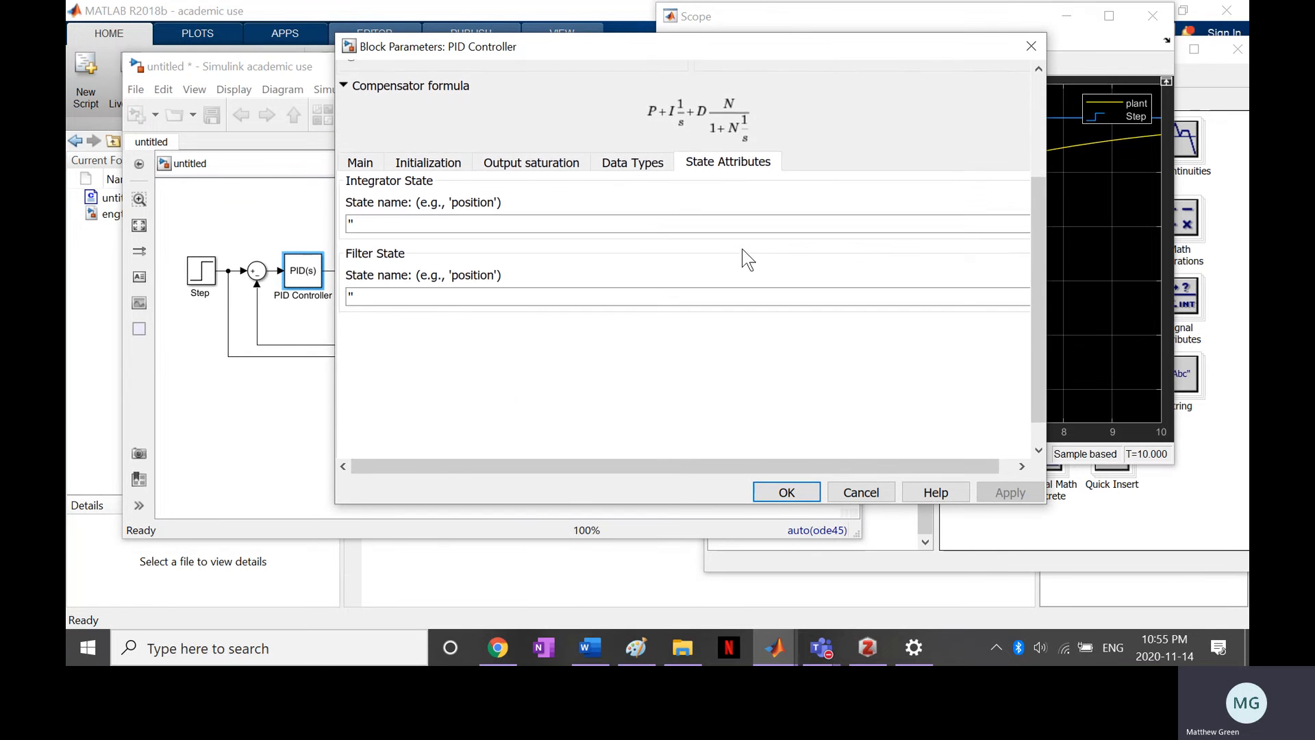
scroll(747, 259, up, 5)
scroll(746, 259, down, 5)
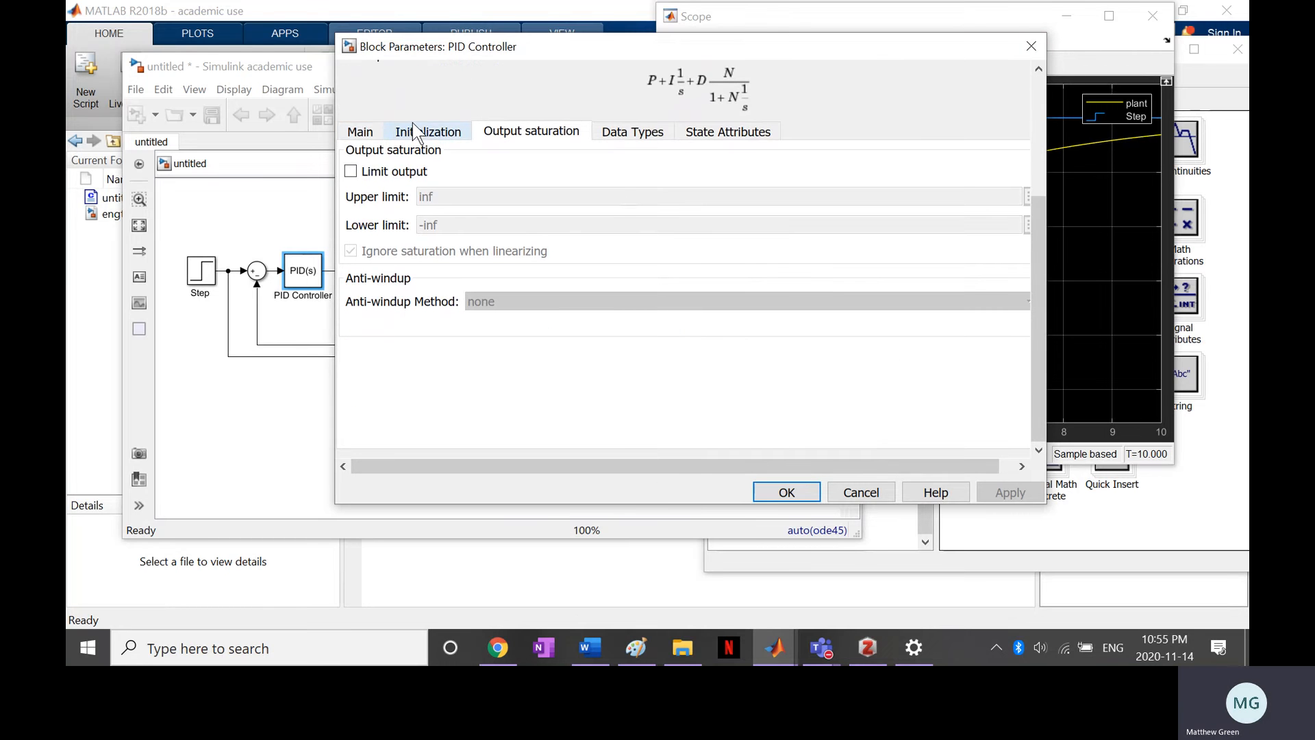
scroll(594, 418, up, 3)
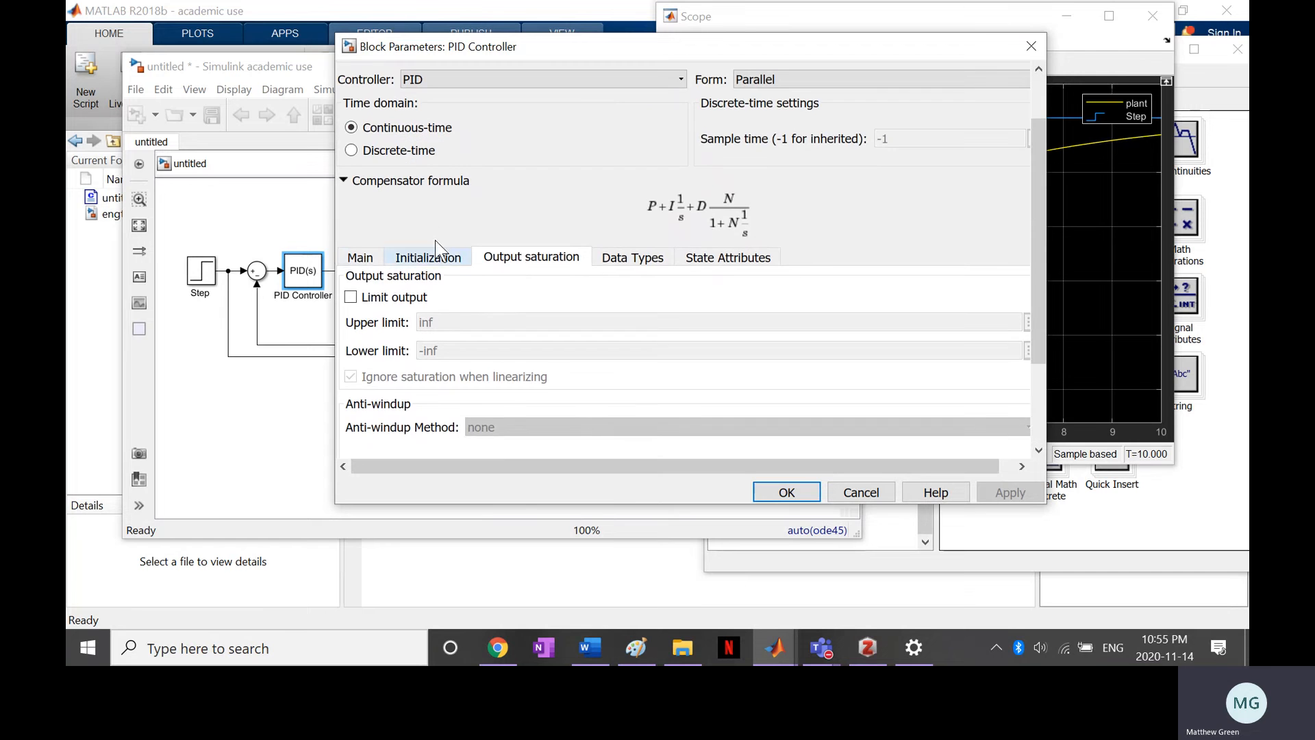
Launch the PID Tuner from the controller's main parameters using the Transfer Function Based method, and reposition the tuner window
click(360, 257)
scroll(937, 264, down, 3)
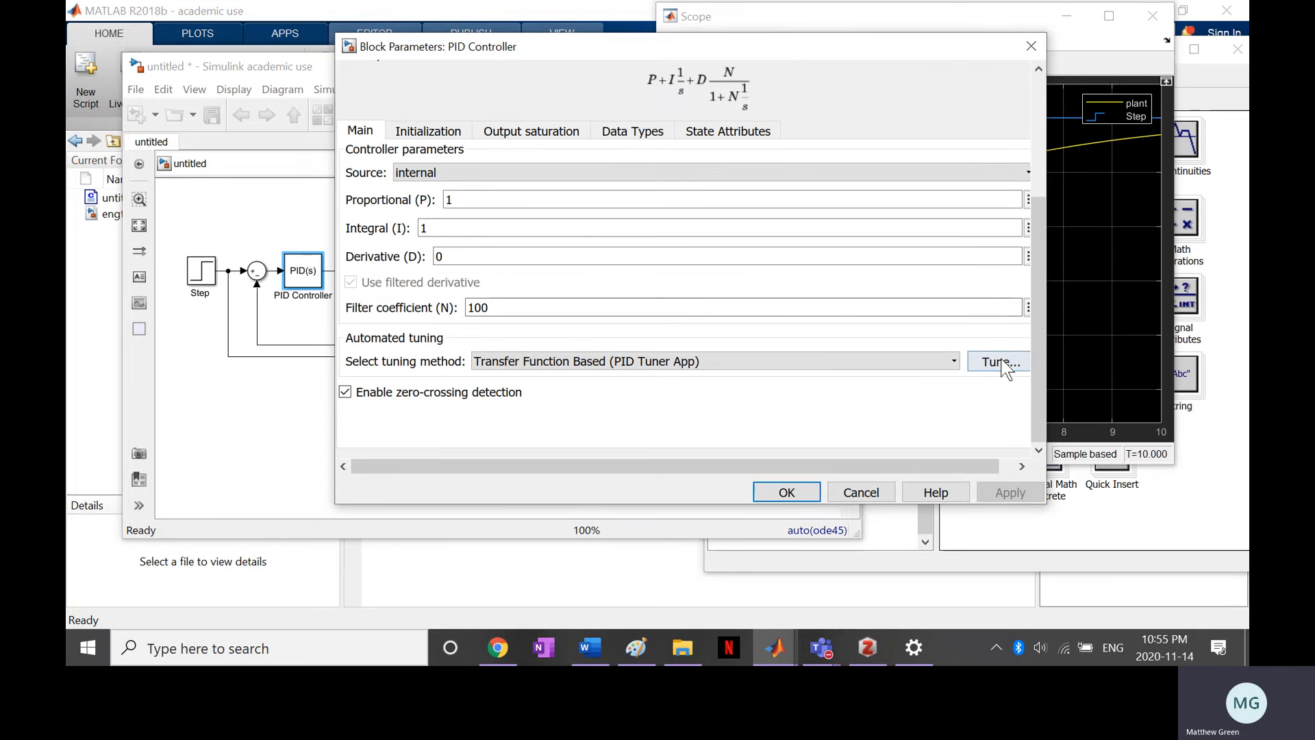
click(1002, 363)
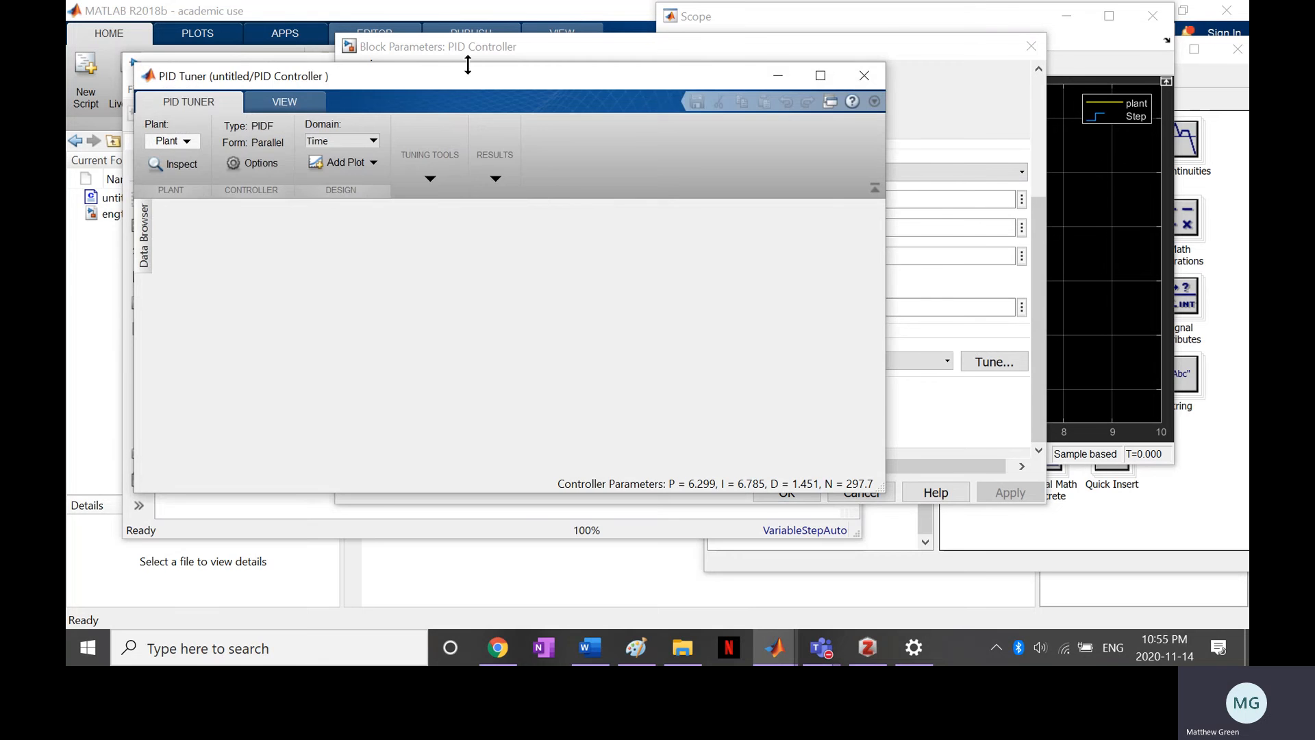
drag(475, 75, 502, 61)
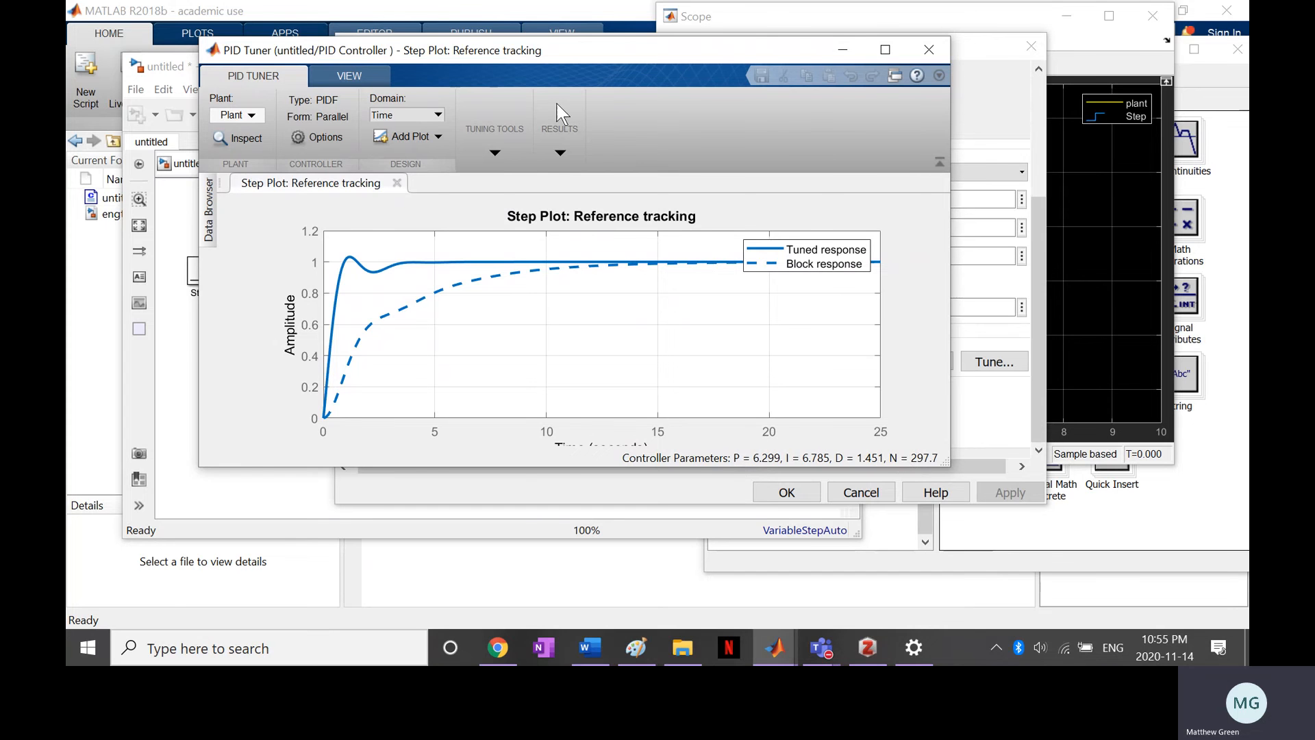
Update the PID Controller block with the tuner's gains, then close the PID Tuner and accept the block parameters
click(557, 133)
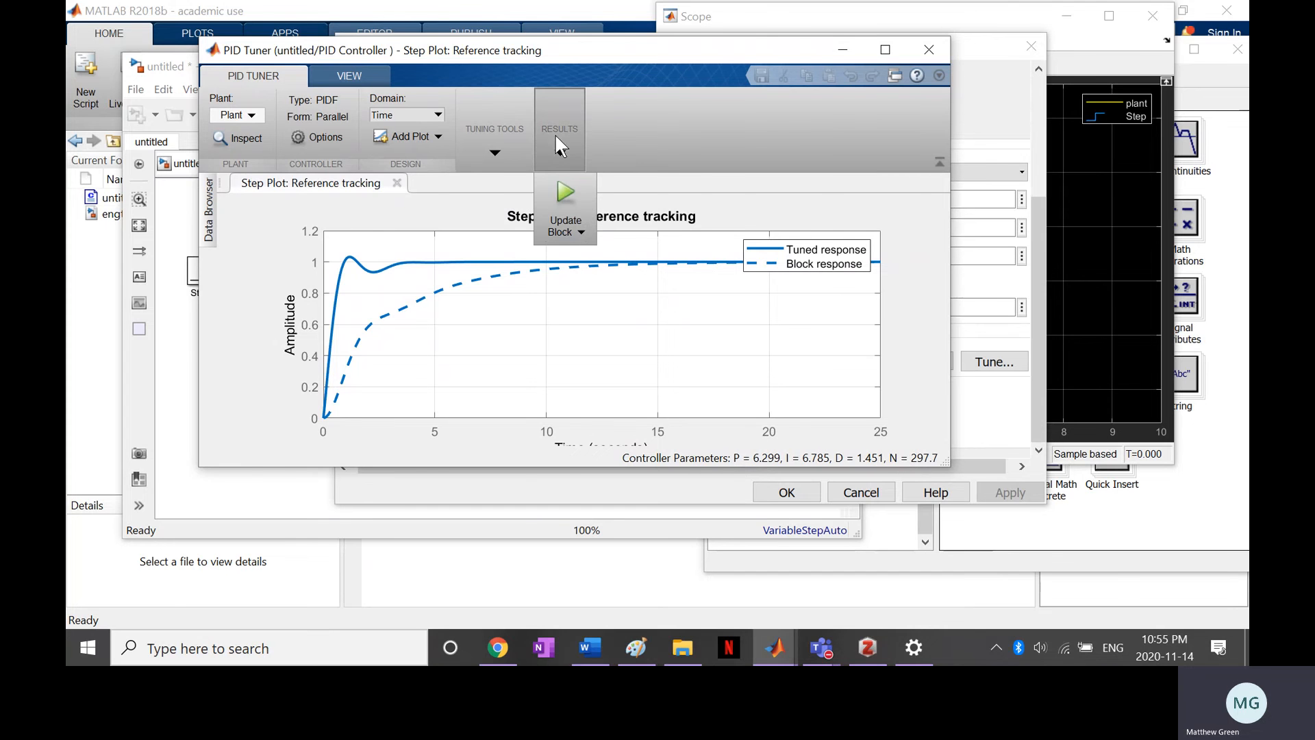
click(564, 195)
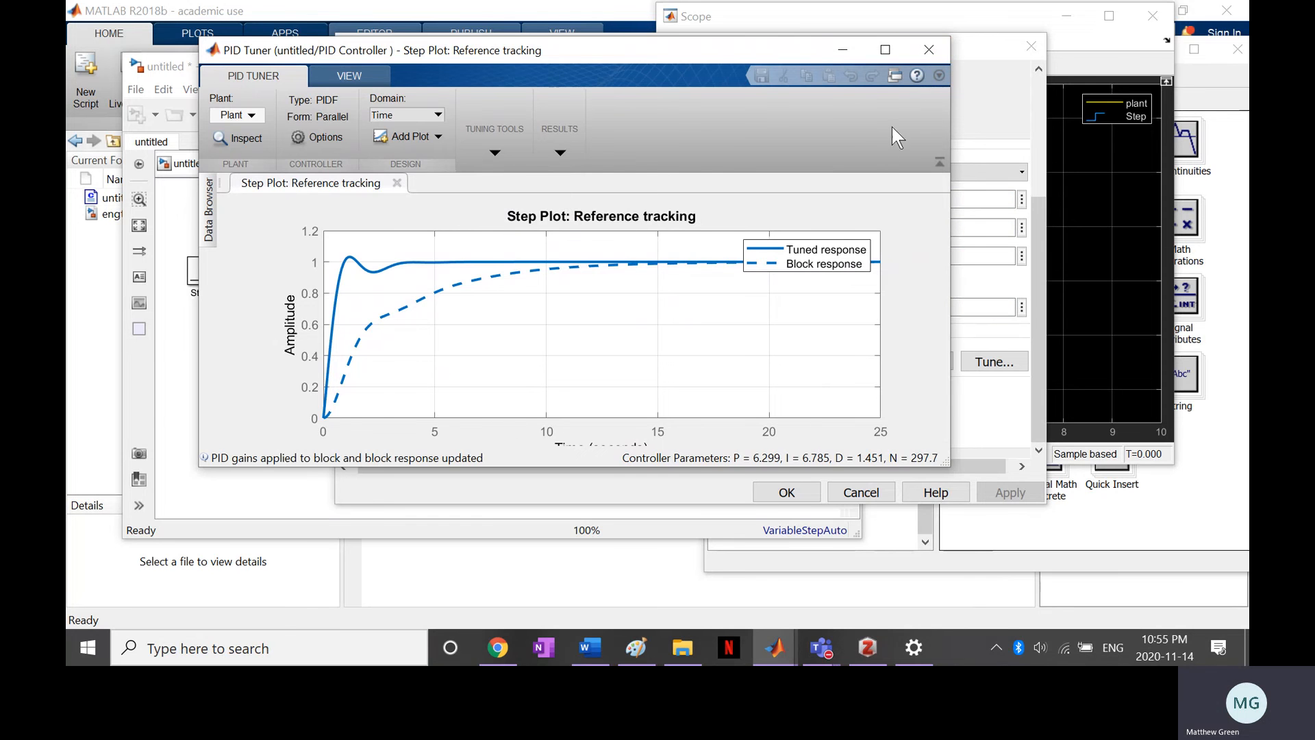
click(928, 49)
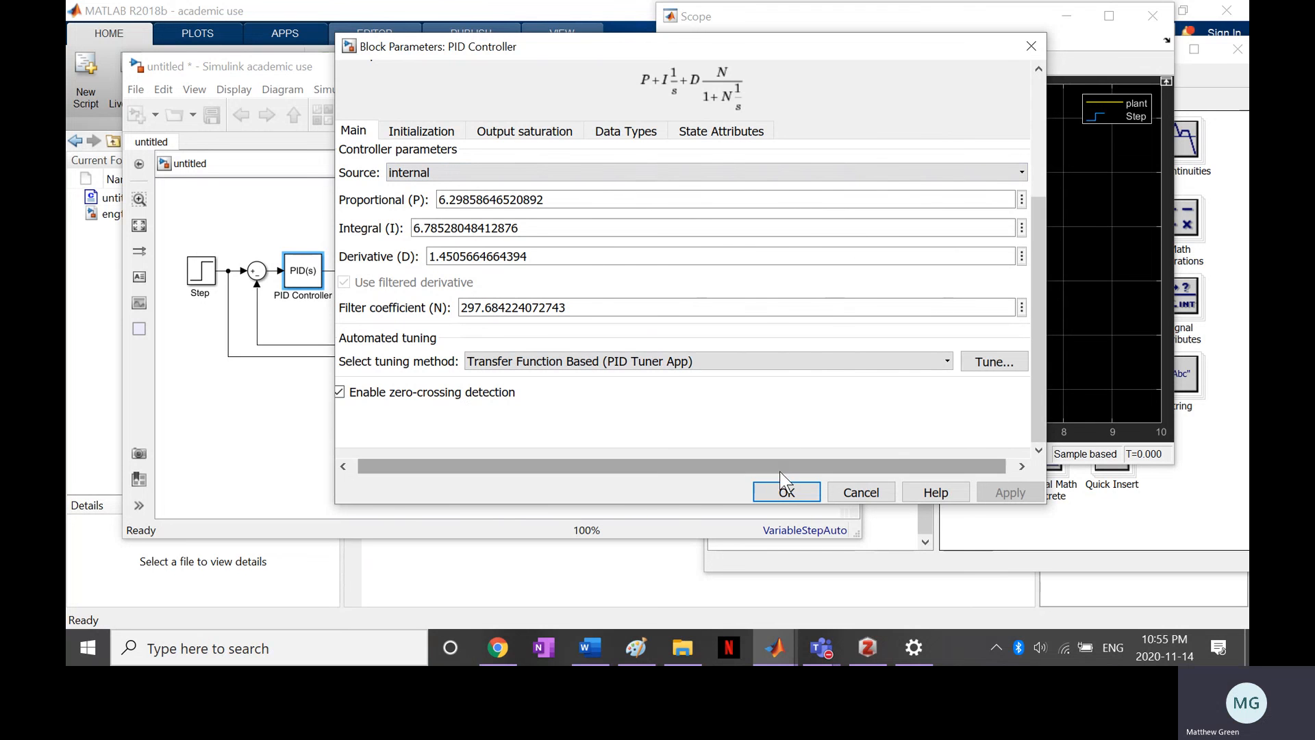
click(783, 492)
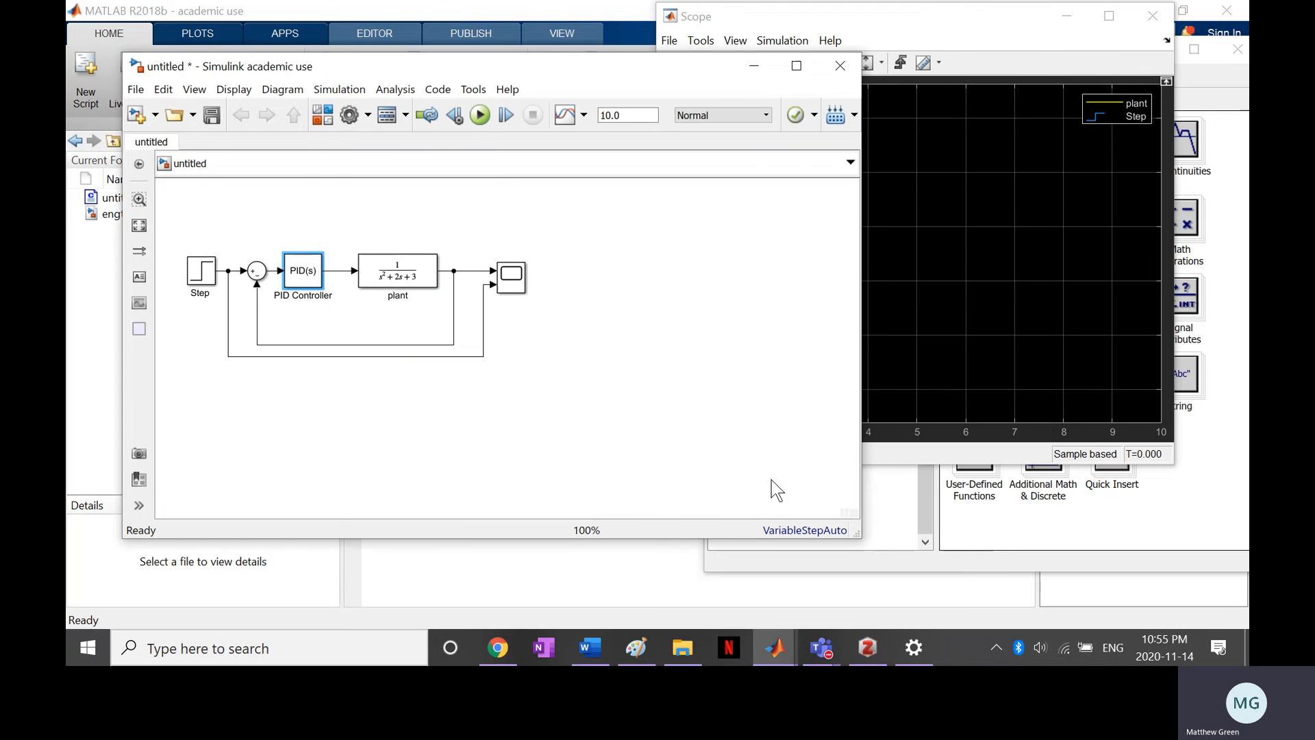
Rerun the simulation with the tuned controller and bring the Scope forward to view the plant and step signals
click(479, 118)
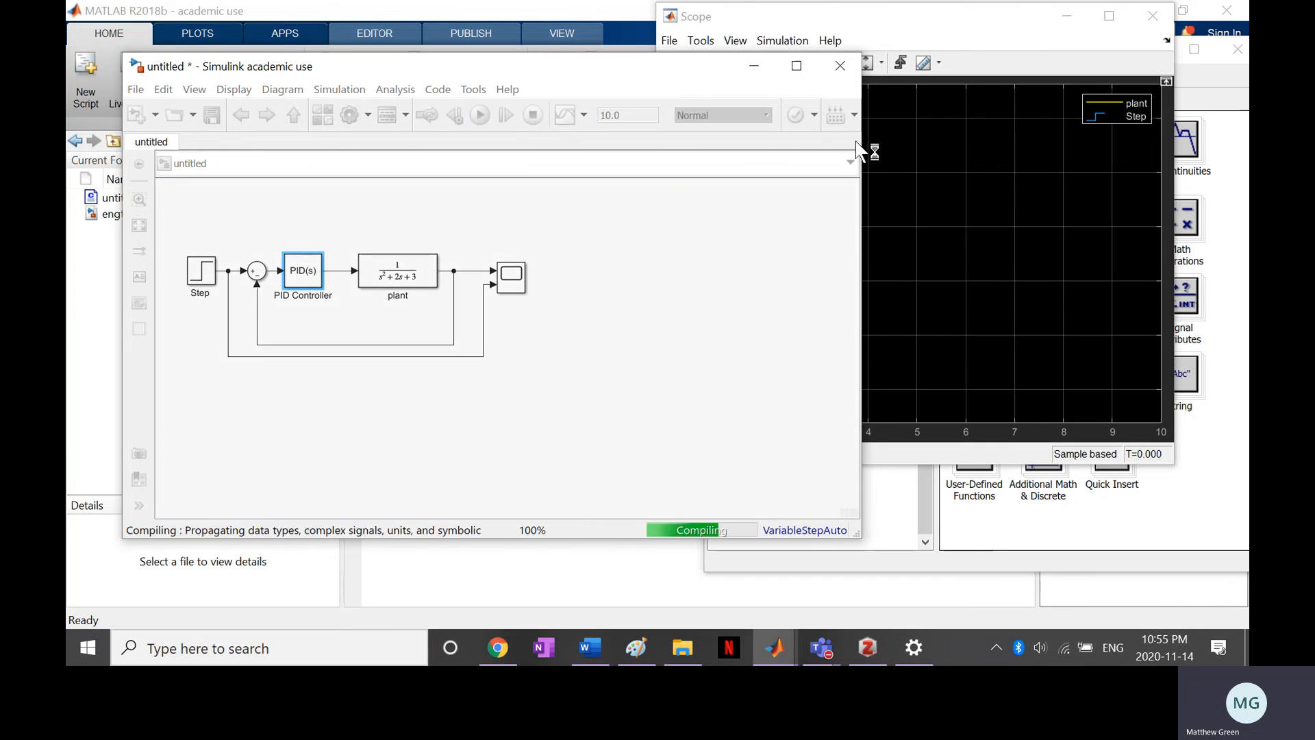
click(1005, 204)
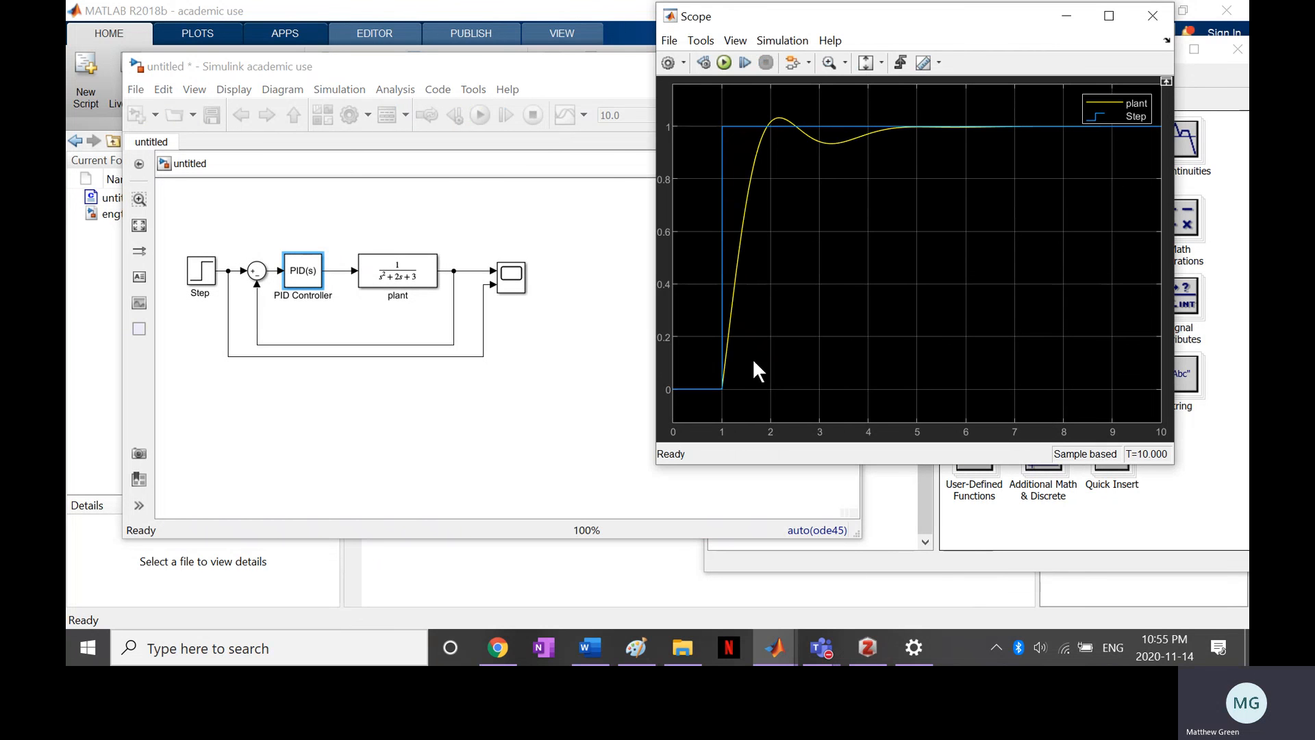